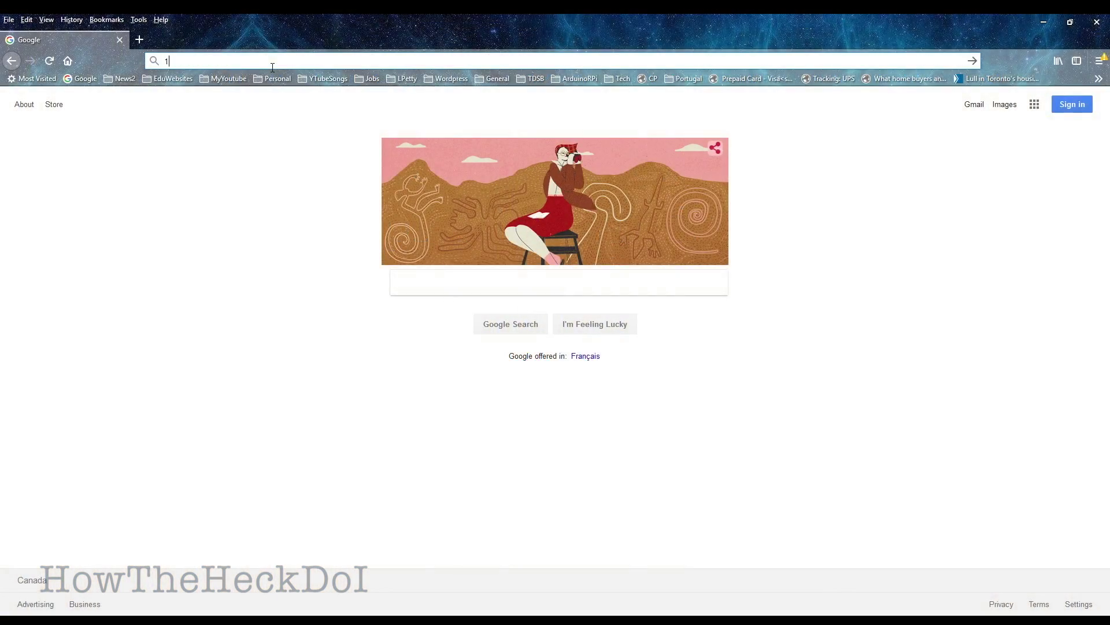
Enter the printer's address 192.168.2.180 in Firefox's address bar
{"action": "type", "text": "2.1"}
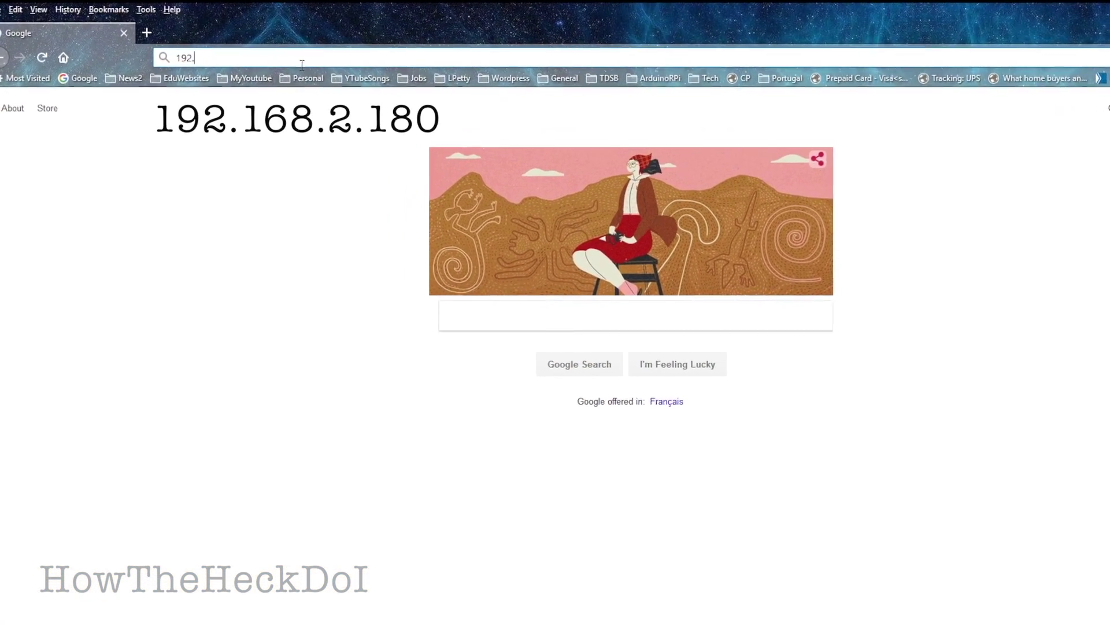
{"action": "type", "text": "68"}
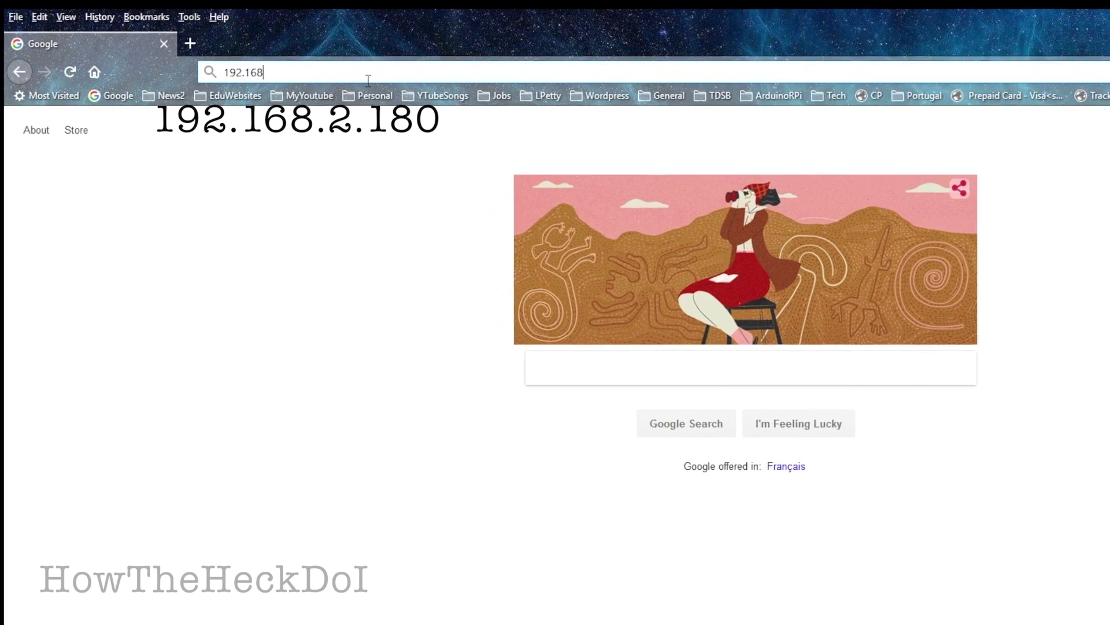
{"action": "type", "text": ".2."}
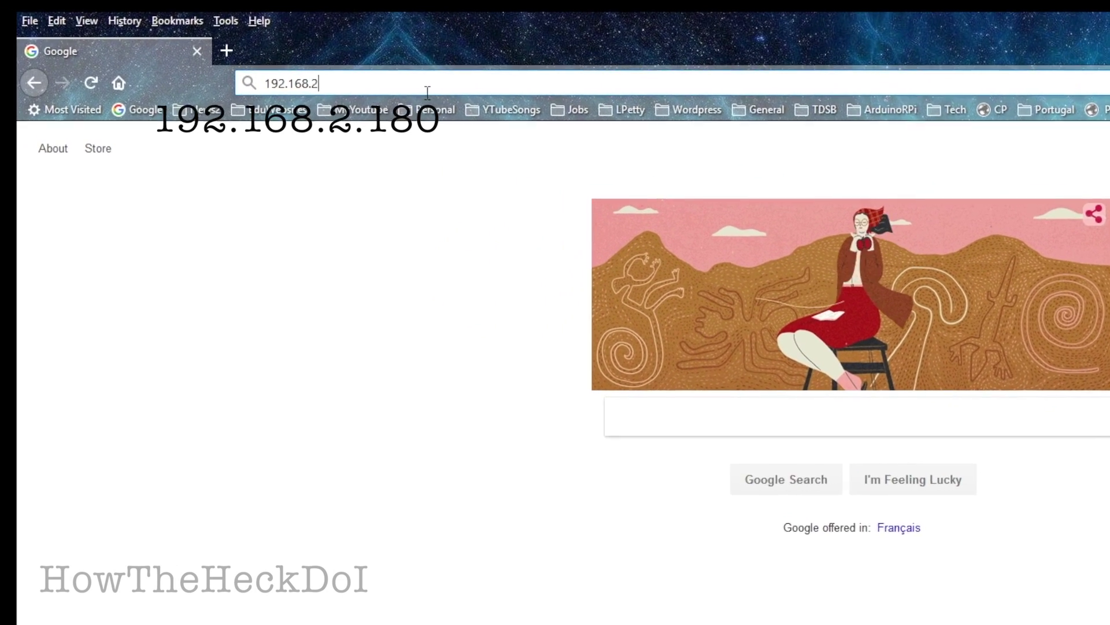
{"action": "type", "text": "180/SSI/index.htm"}
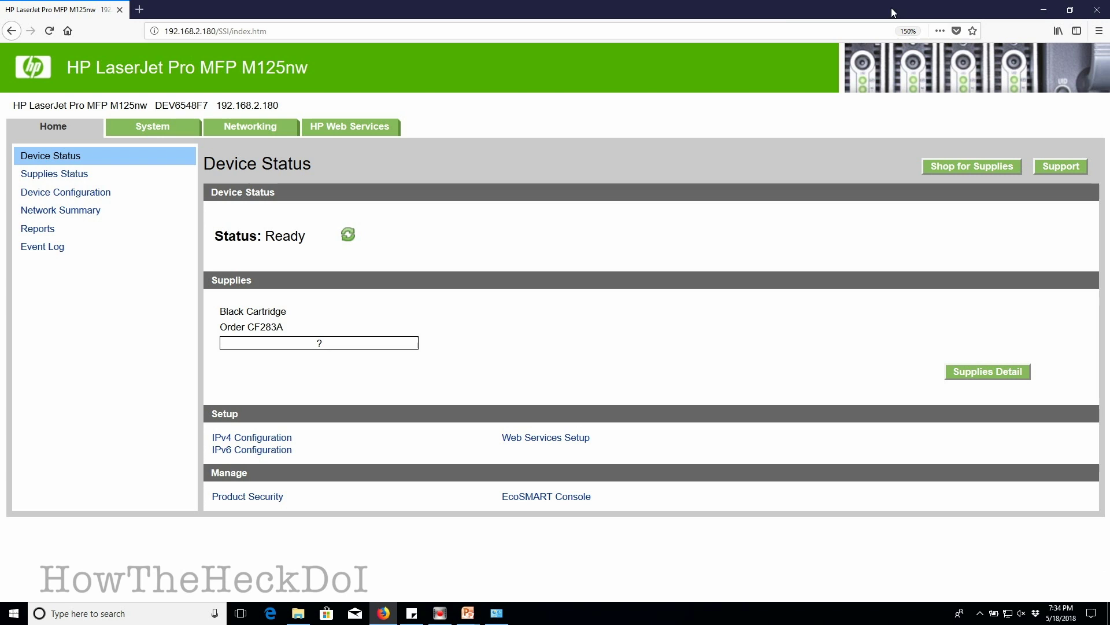
On the printer's web page, go to Networking > Wireless Configuration and choose Enable
{"action": "left_click", "coordinate": [272, 32]}
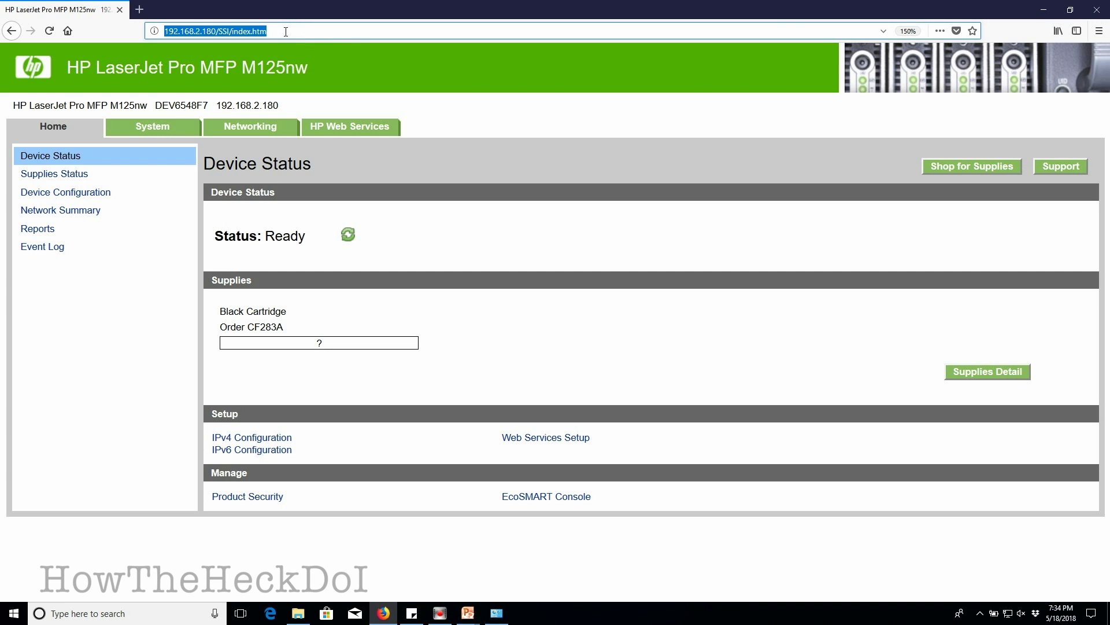
{"action": "left_click", "coordinate": [263, 130]}
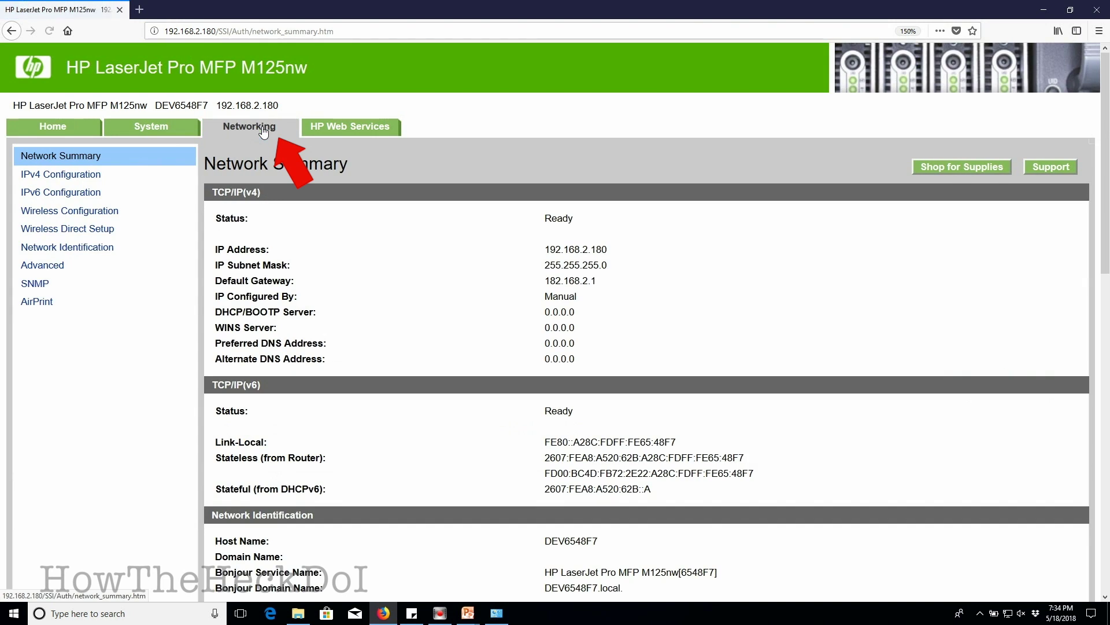
{"action": "left_click", "coordinate": [77, 217]}
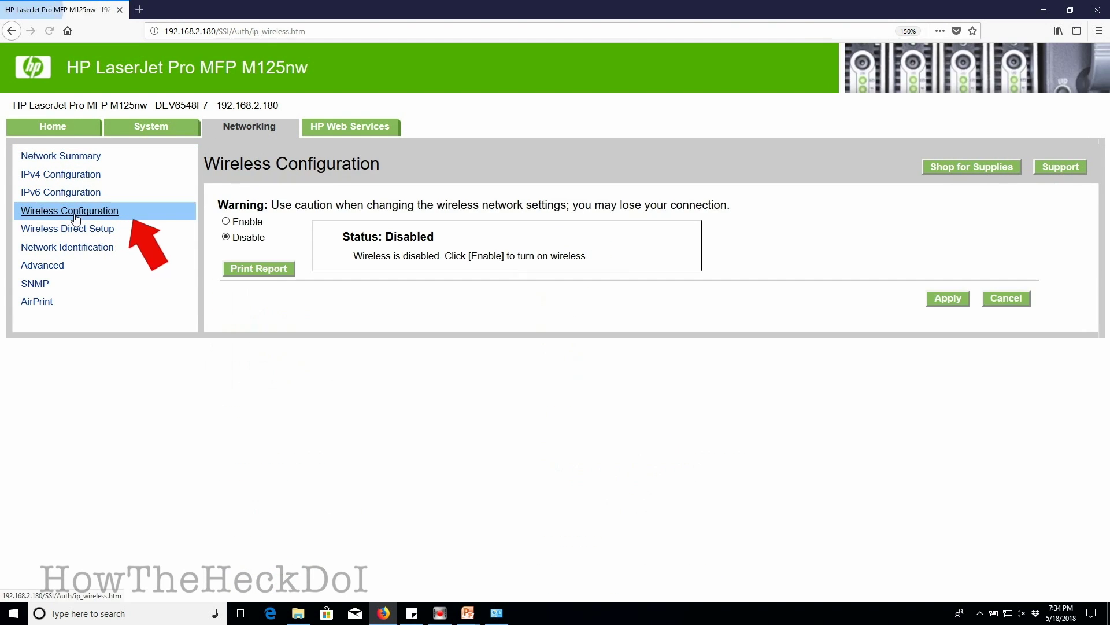
{"action": "left_click", "coordinate": [225, 222]}
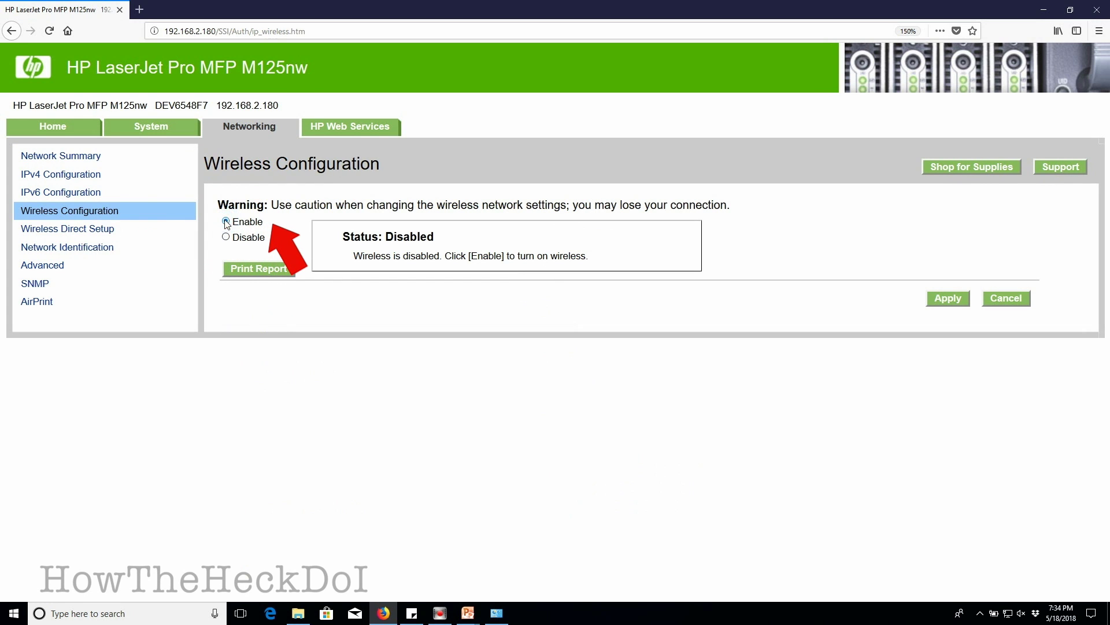
Apply wireless enabled and select the 'press' network in the SSID list
{"action": "left_click", "coordinate": [947, 299]}
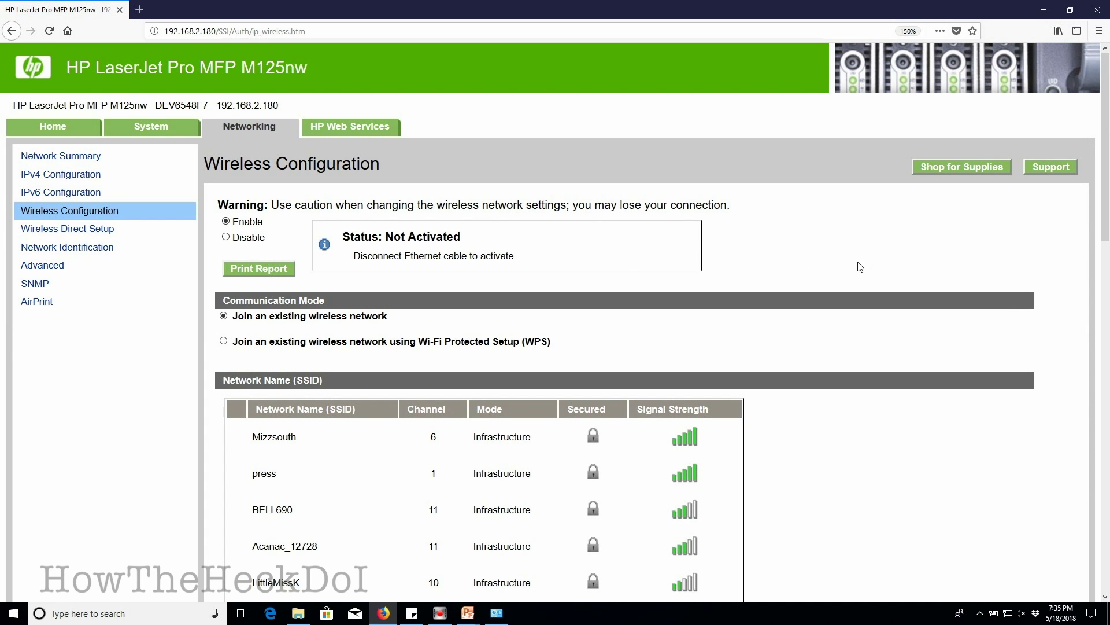
{"action": "scroll", "coordinate": [860, 267], "scroll_direction": "down", "scroll_amount": 2}
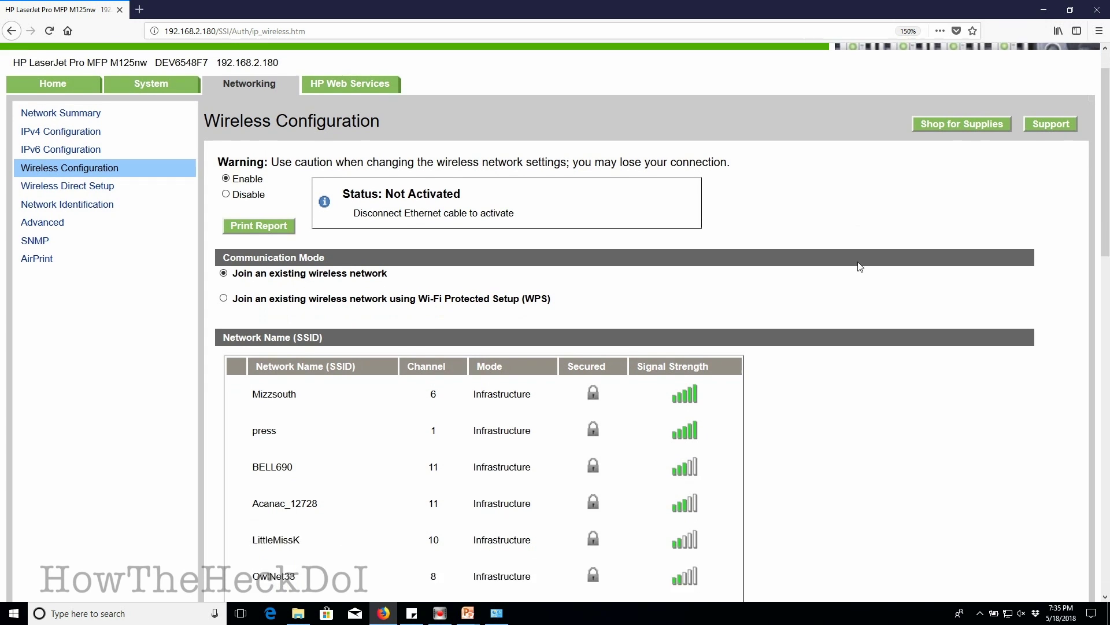
{"action": "scroll", "coordinate": [860, 266], "scroll_direction": "down", "scroll_amount": 2}
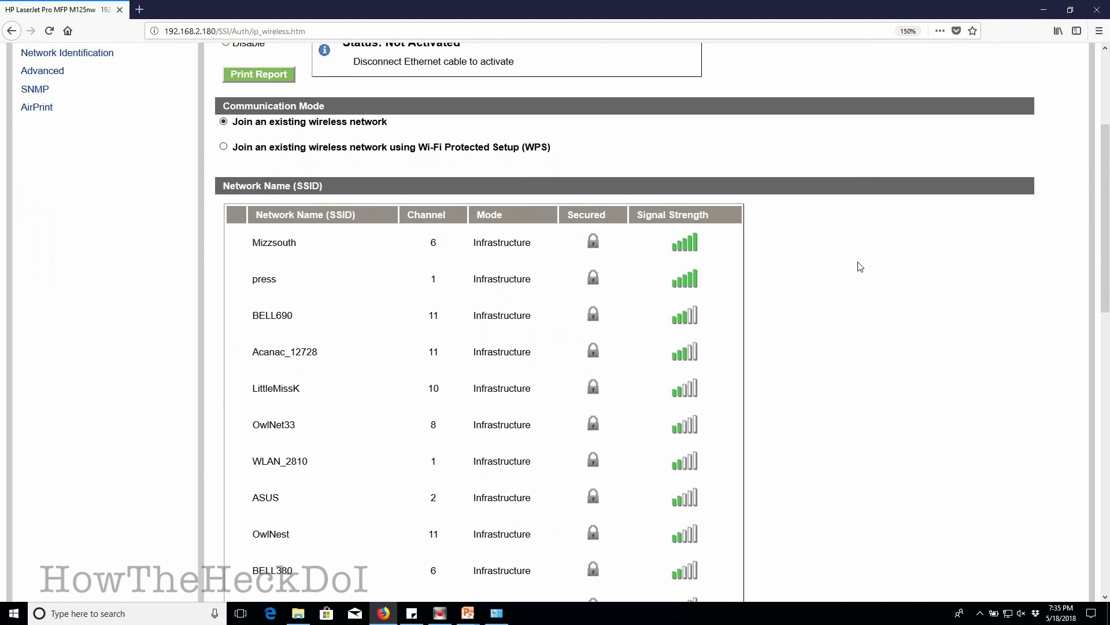
{"action": "scroll", "coordinate": [860, 267], "scroll_direction": "down", "scroll_amount": 2}
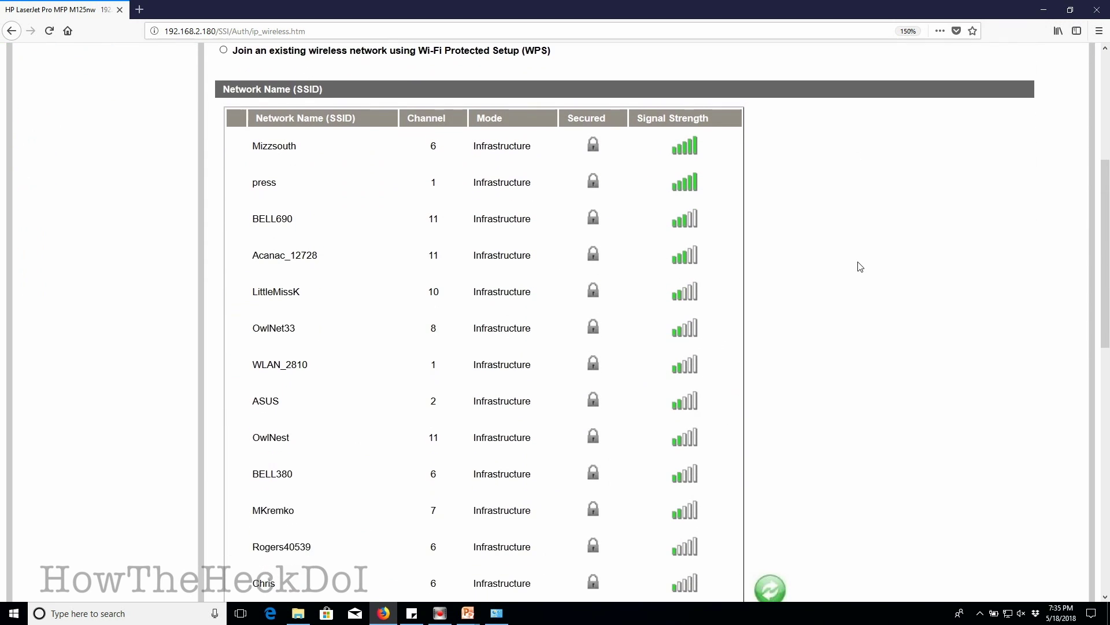
{"action": "left_click", "coordinate": [259, 183]}
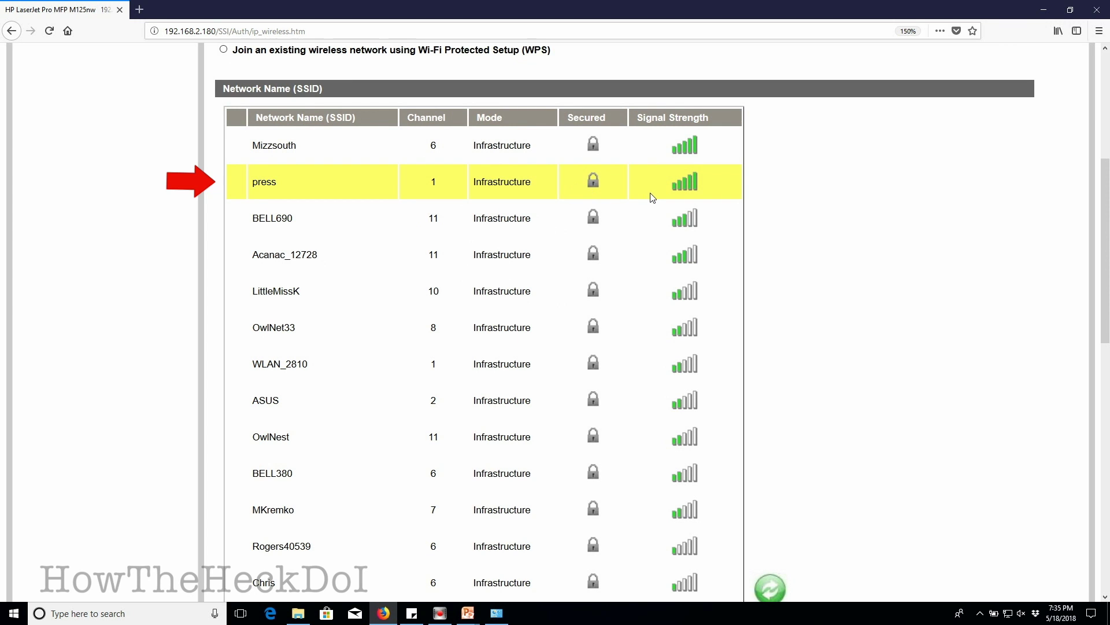
Keep WPA/WPA2 security, enter the network's pass-phrase and submit the wireless settings
{"action": "scroll", "coordinate": [653, 198], "scroll_direction": "down", "scroll_amount": 4}
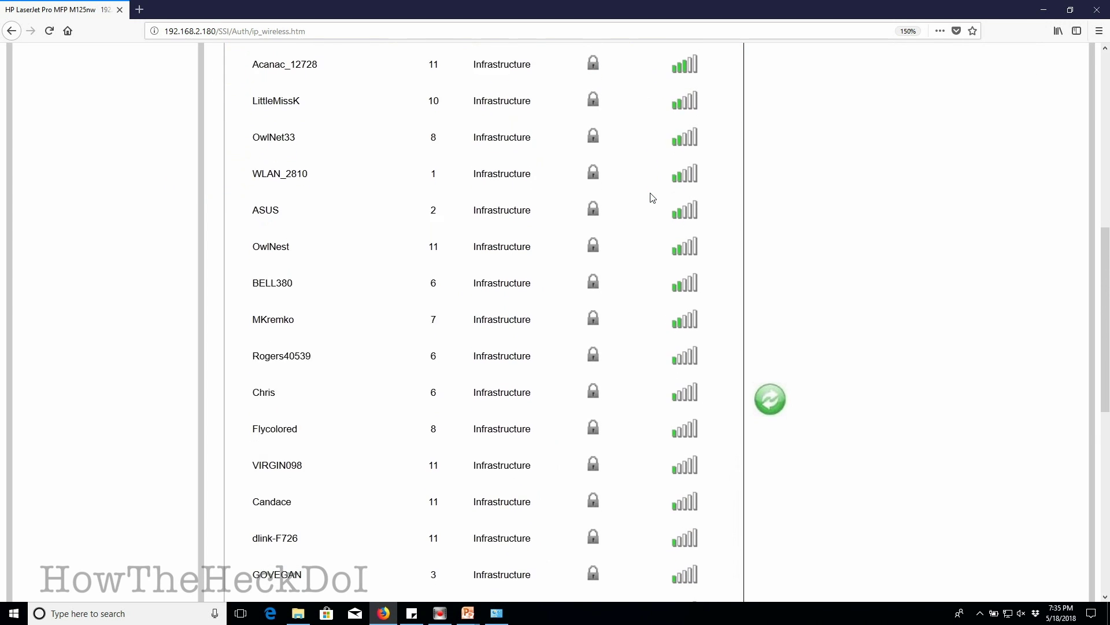
{"action": "scroll", "coordinate": [653, 197], "scroll_direction": "down", "scroll_amount": 6}
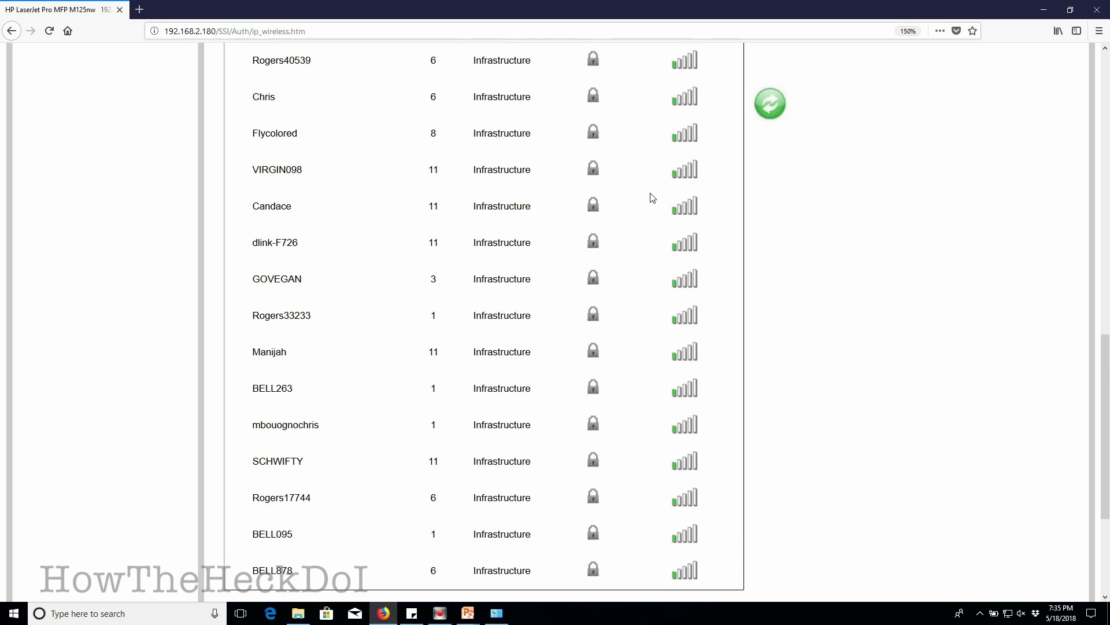
{"action": "scroll", "coordinate": [653, 197], "scroll_direction": "down", "scroll_amount": 4}
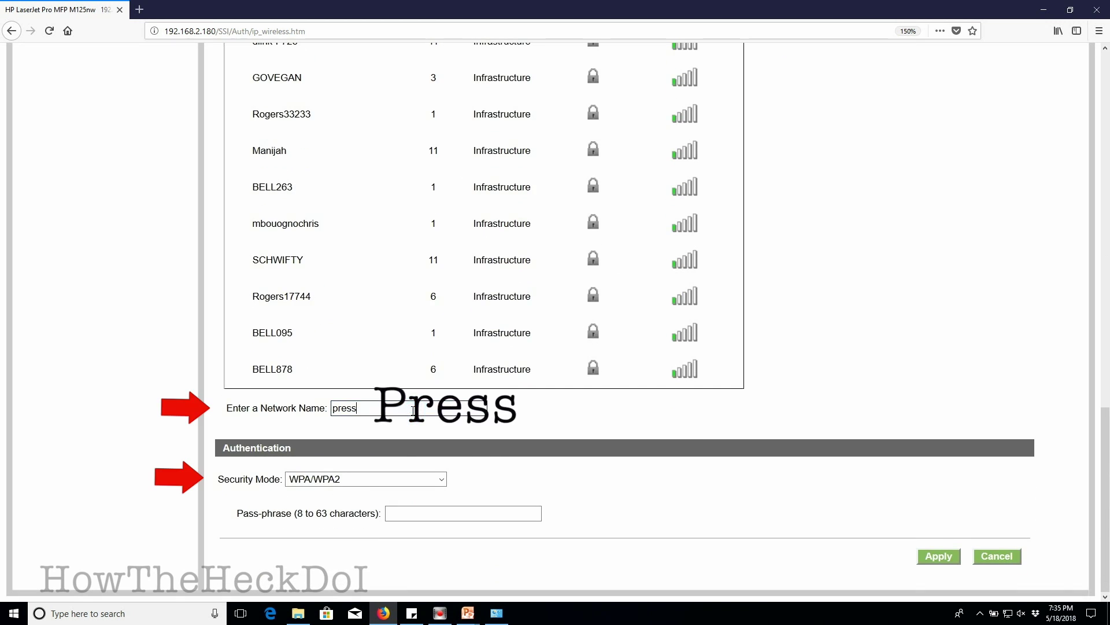
{"action": "left_click", "coordinate": [386, 486]}
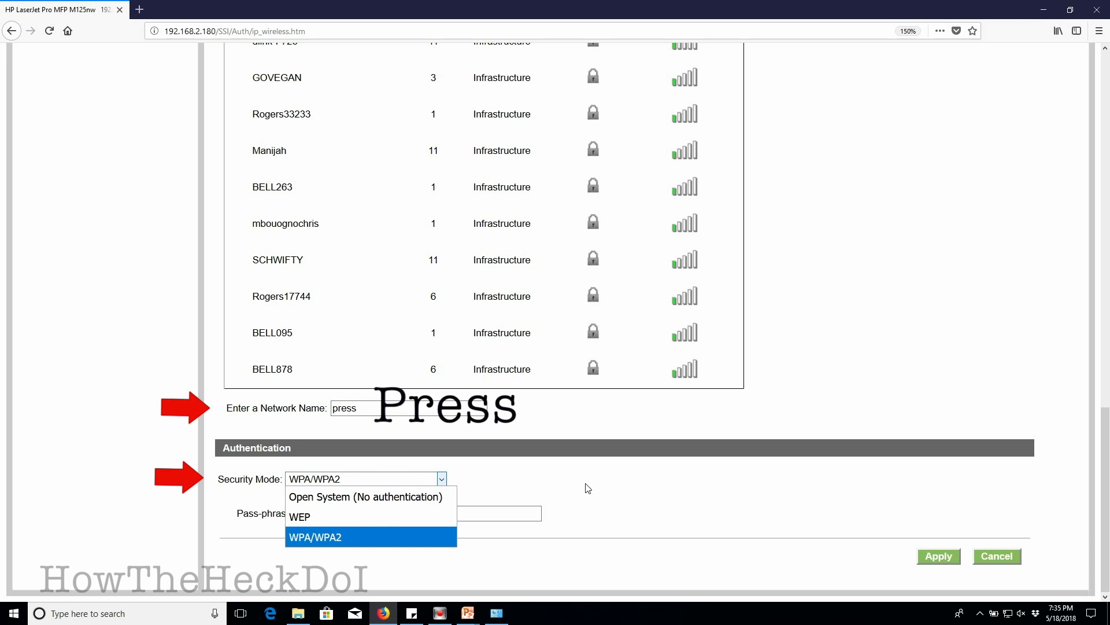
{"action": "left_click", "coordinate": [602, 495]}
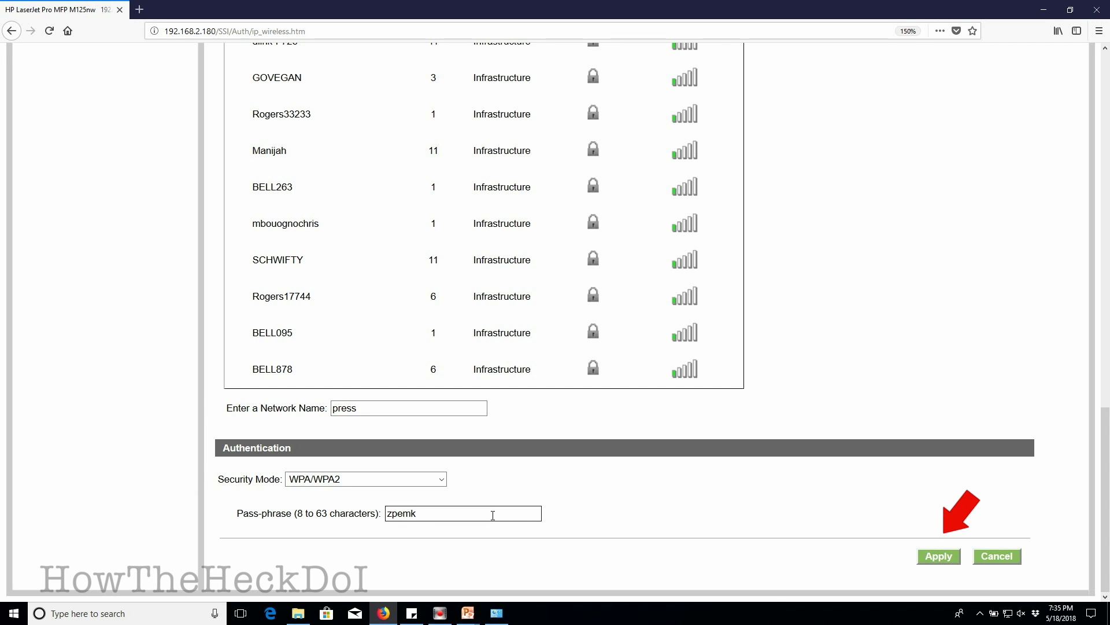
{"action": "left_click", "coordinate": [493, 515]}
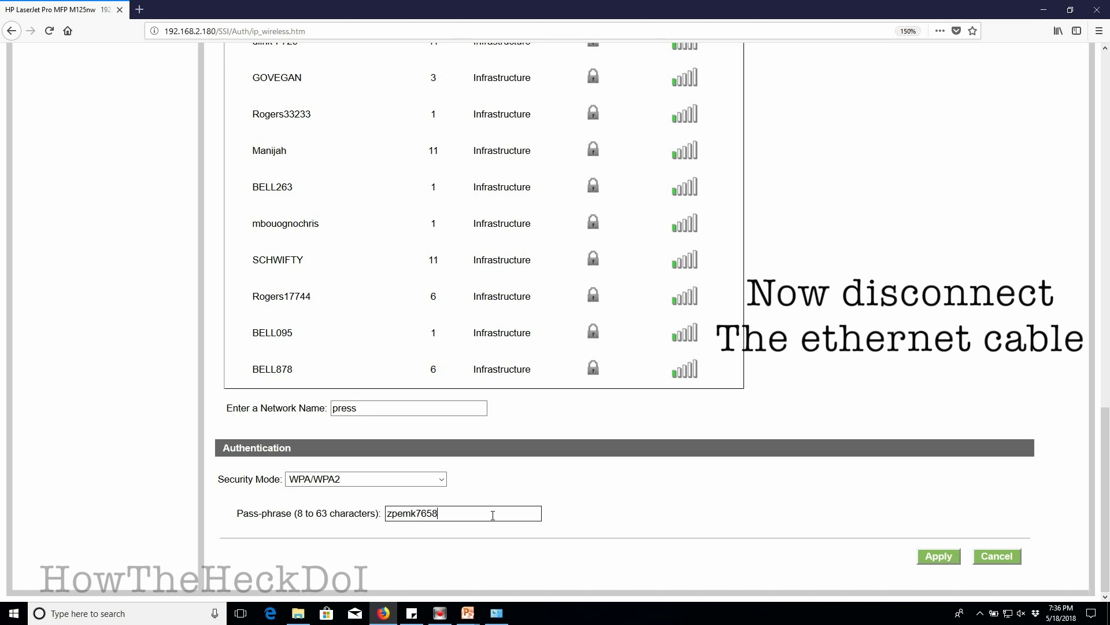
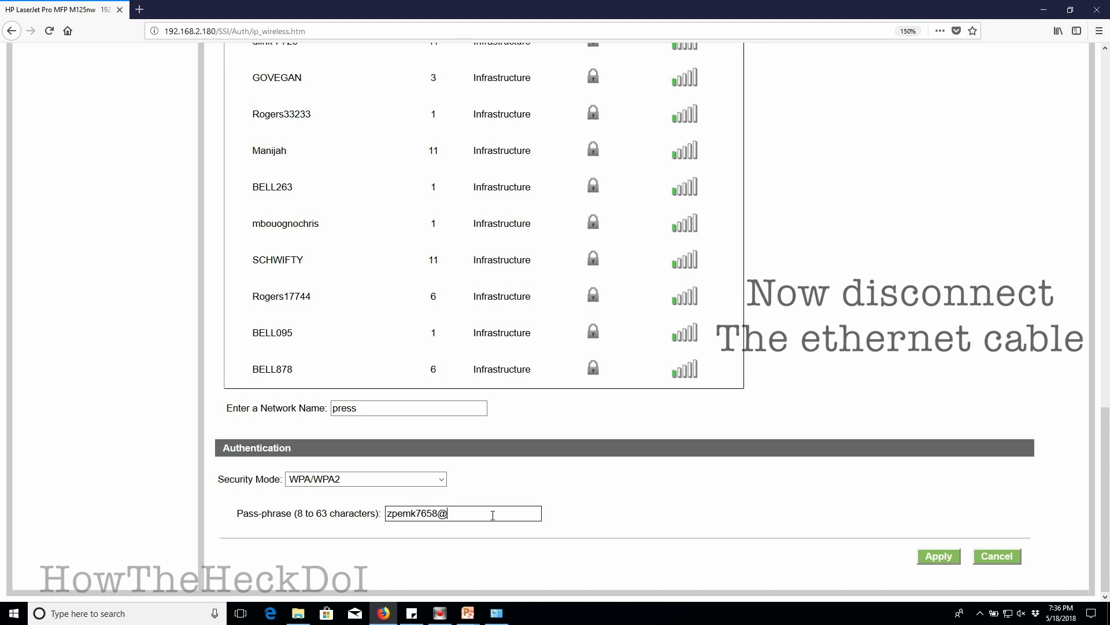
{"action": "key", "text": "Return"}
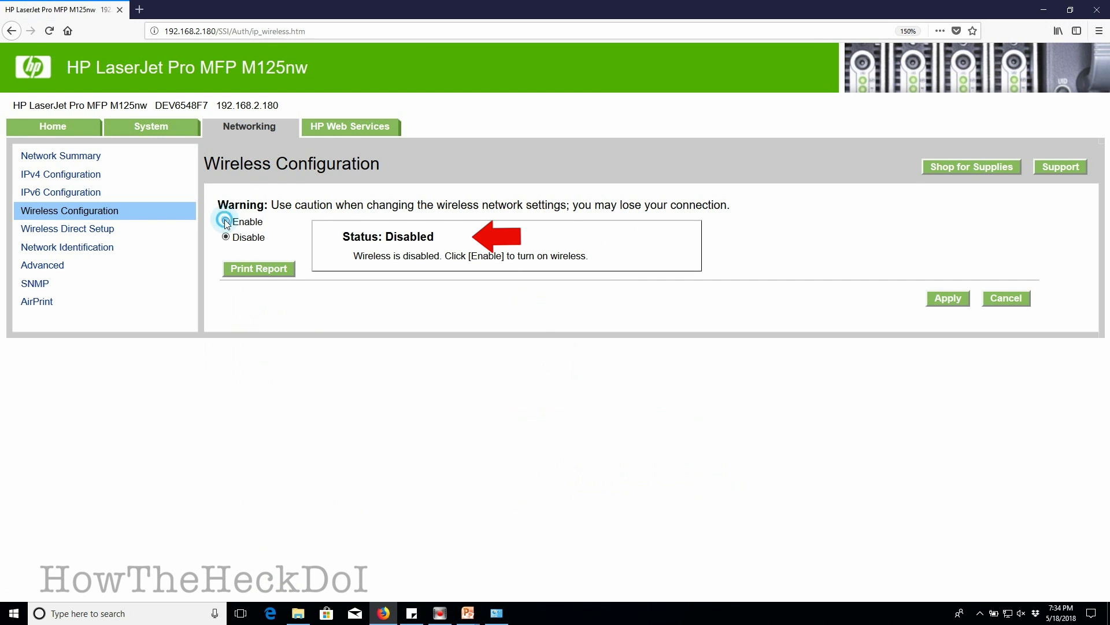
Keep wireless set to Enable and acknowledge the successfully saved wireless changes
{"action": "left_click", "coordinate": [226, 221]}
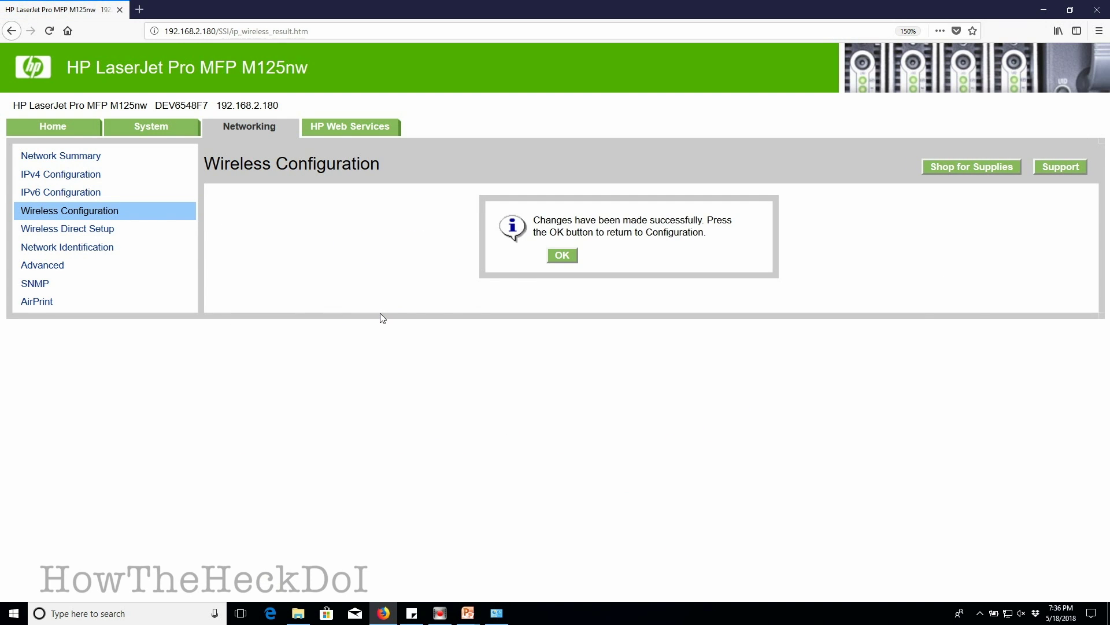
{"action": "left_click", "coordinate": [563, 322]}
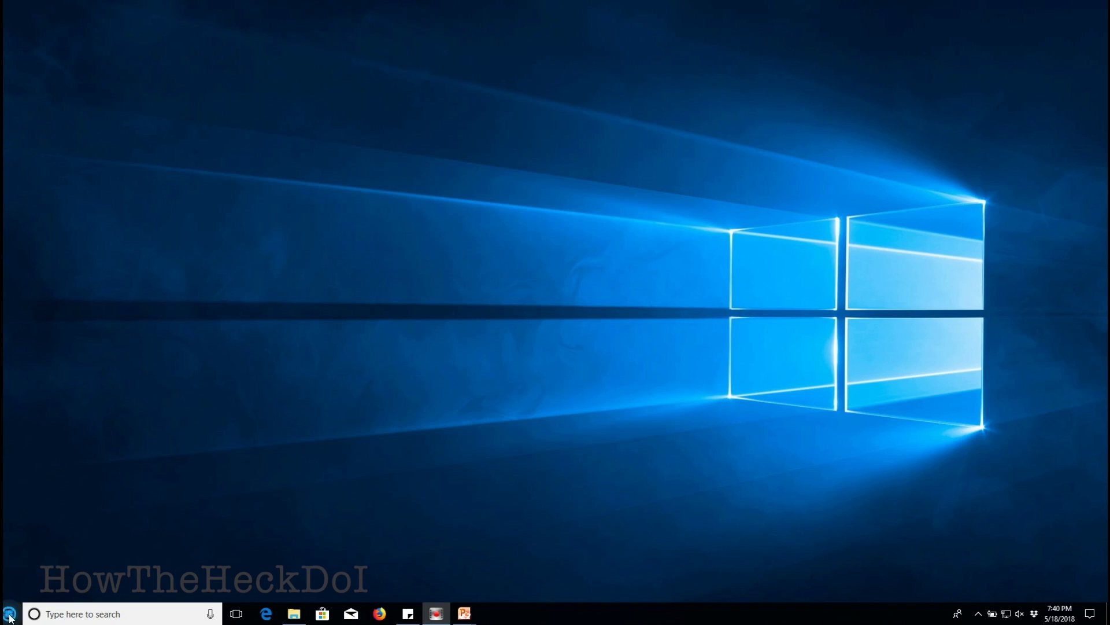
Go to Windows Settings > Printers & scanners and choose 'Add a printer or scanner'
{"action": "left_click", "coordinate": [10, 616]}
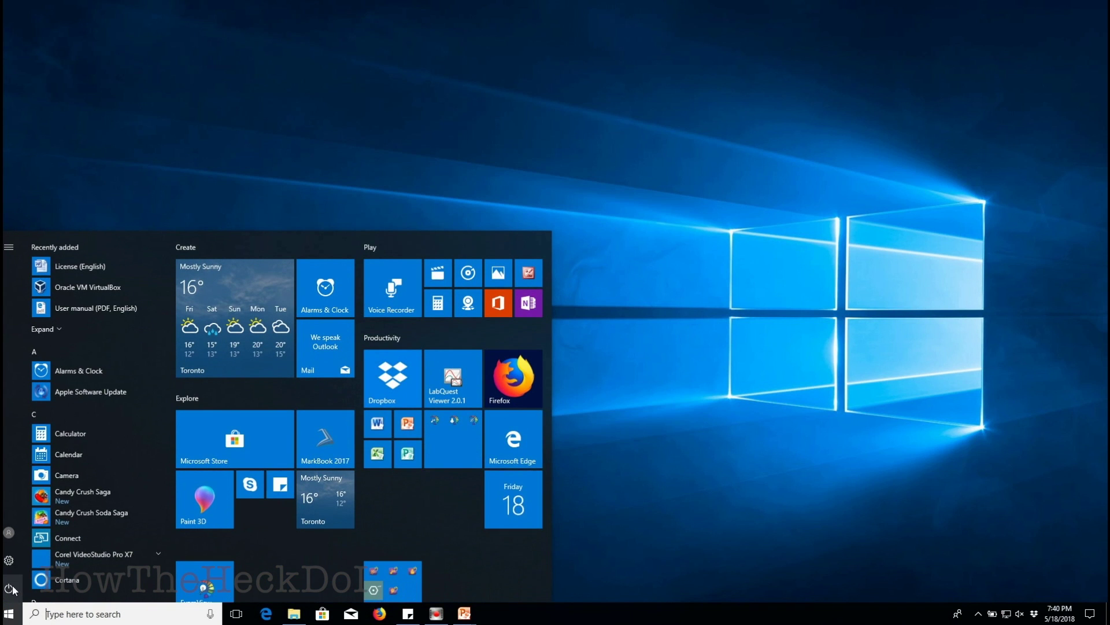
{"action": "left_click", "coordinate": [9, 561]}
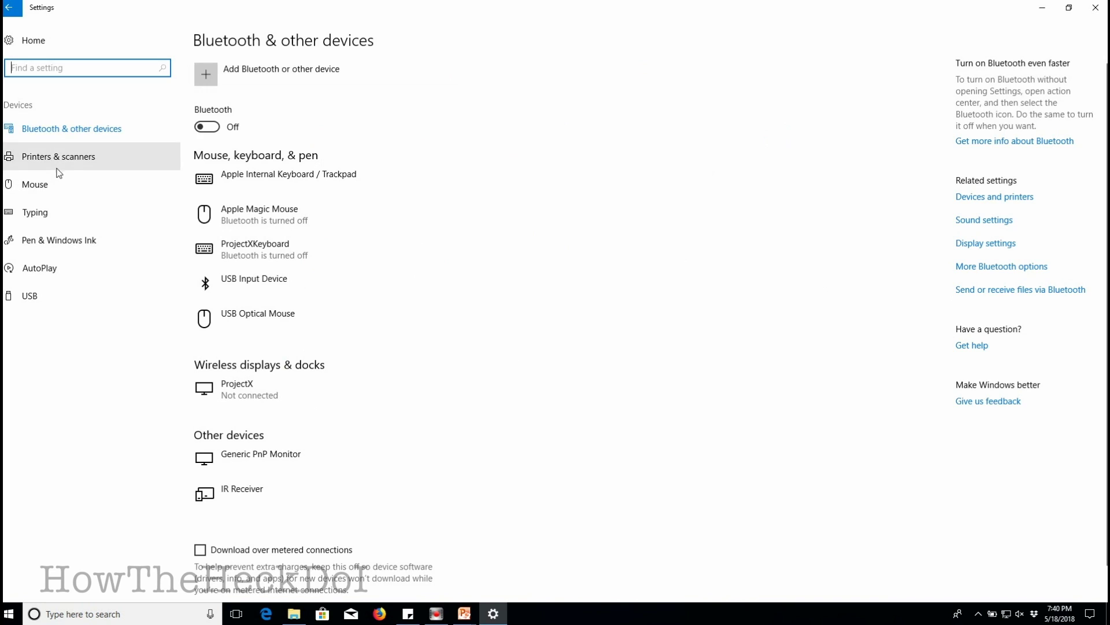
{"action": "left_click", "coordinate": [51, 158]}
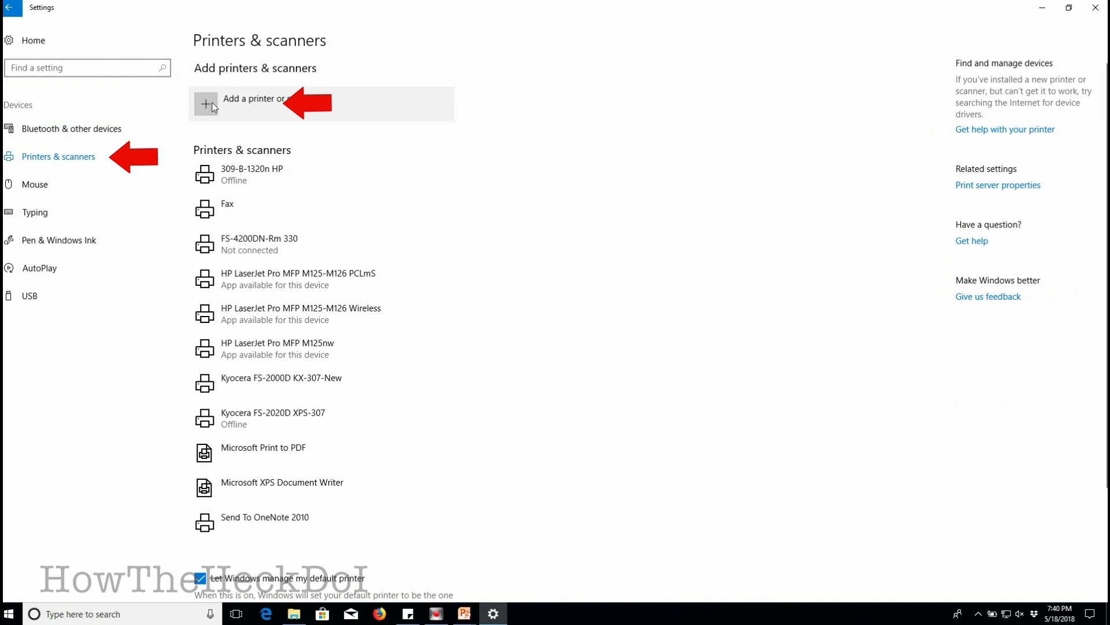
{"action": "left_click", "coordinate": [206, 105]}
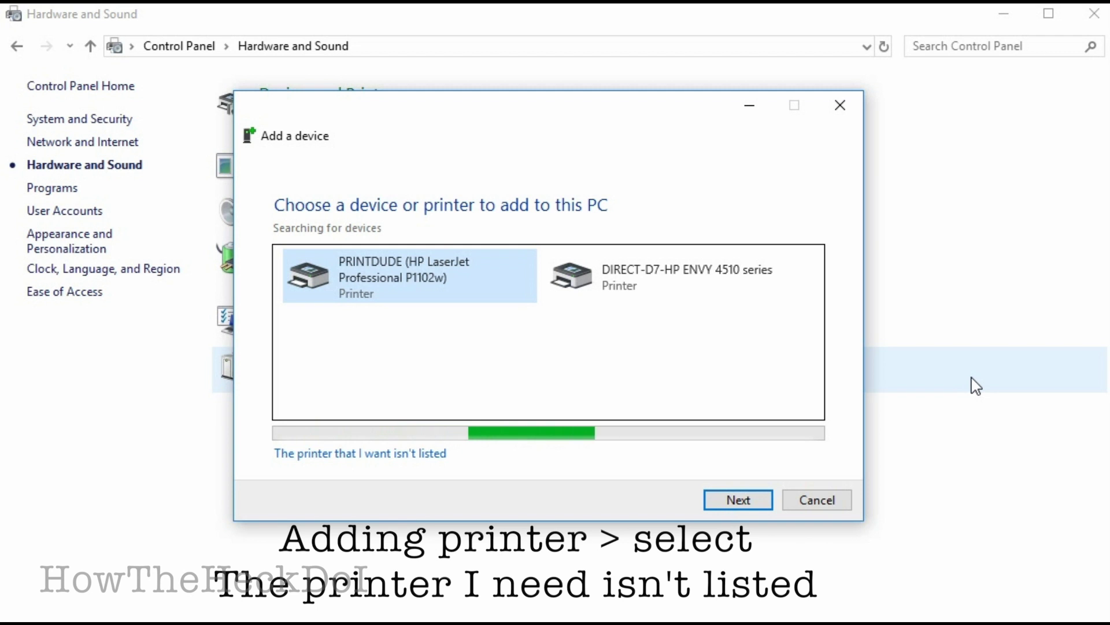
Choose to add an unlisted printer by TCP/IP address, entering hostname 192.168.2.180
{"action": "left_click", "coordinate": [341, 453]}
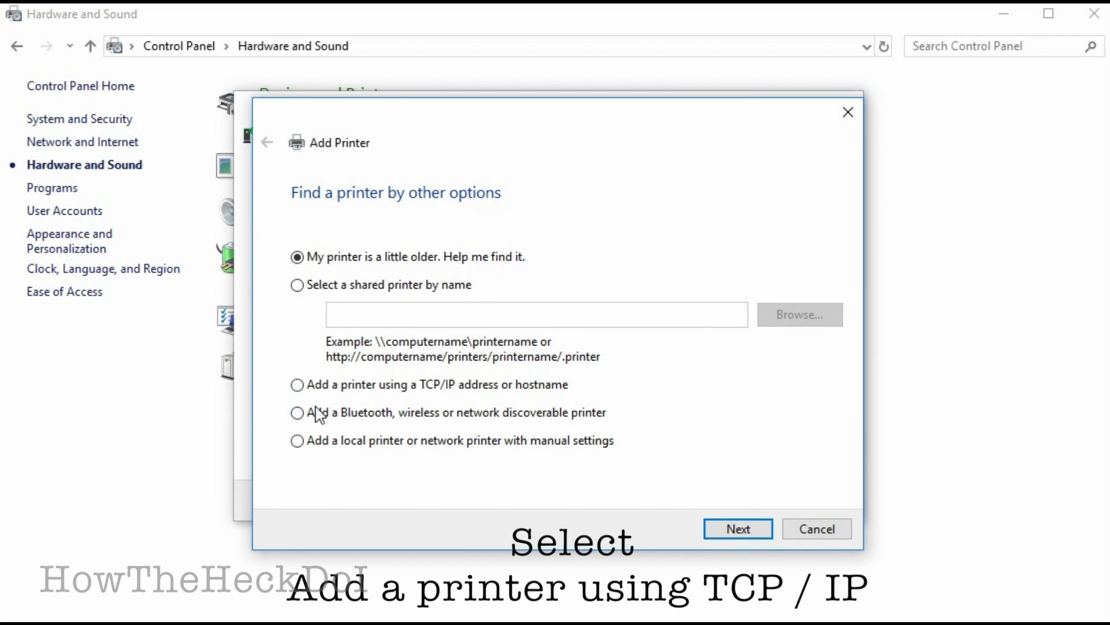
{"action": "left_click", "coordinate": [300, 386]}
{"action": "left_click", "coordinate": [738, 528]}
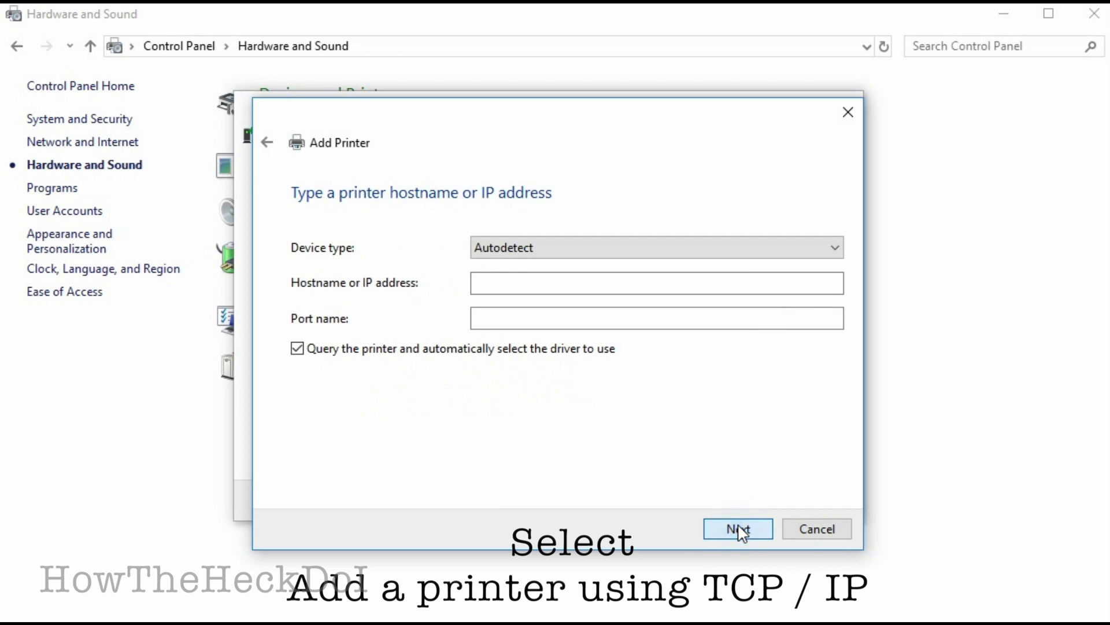
{"action": "left_click", "coordinate": [493, 281]}
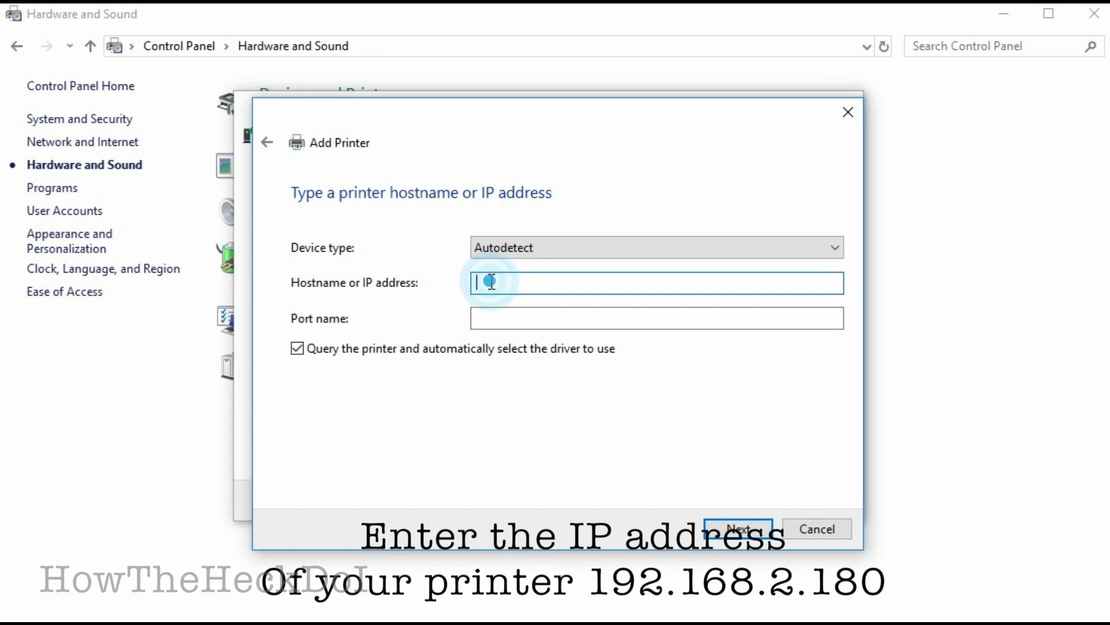
{"action": "type", "text": "192"}
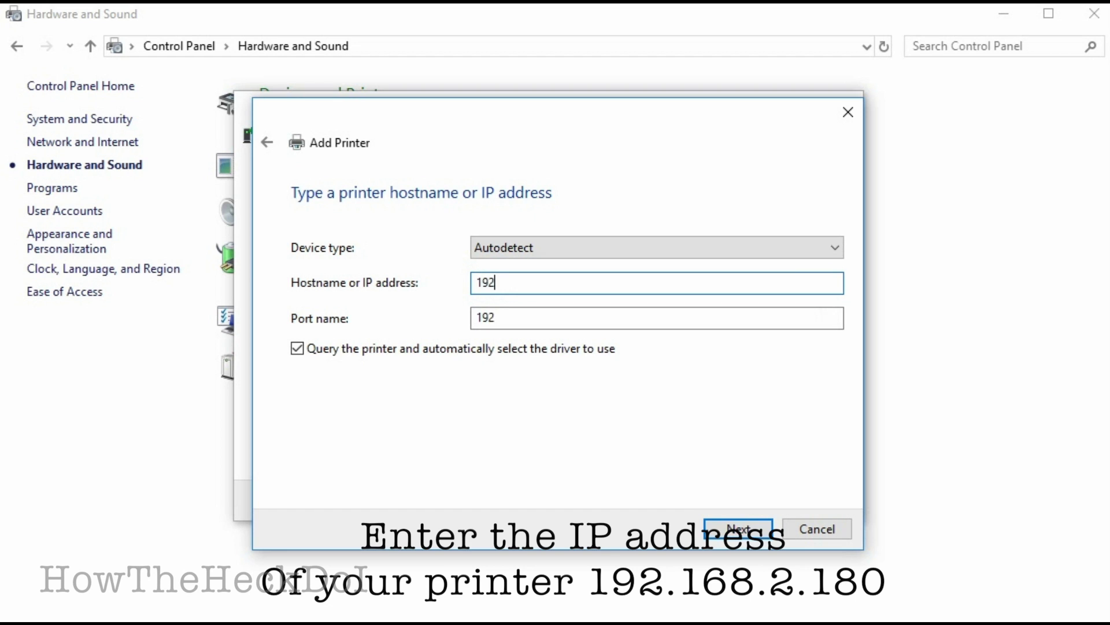
{"action": "type", "text": ".168.2.180"}
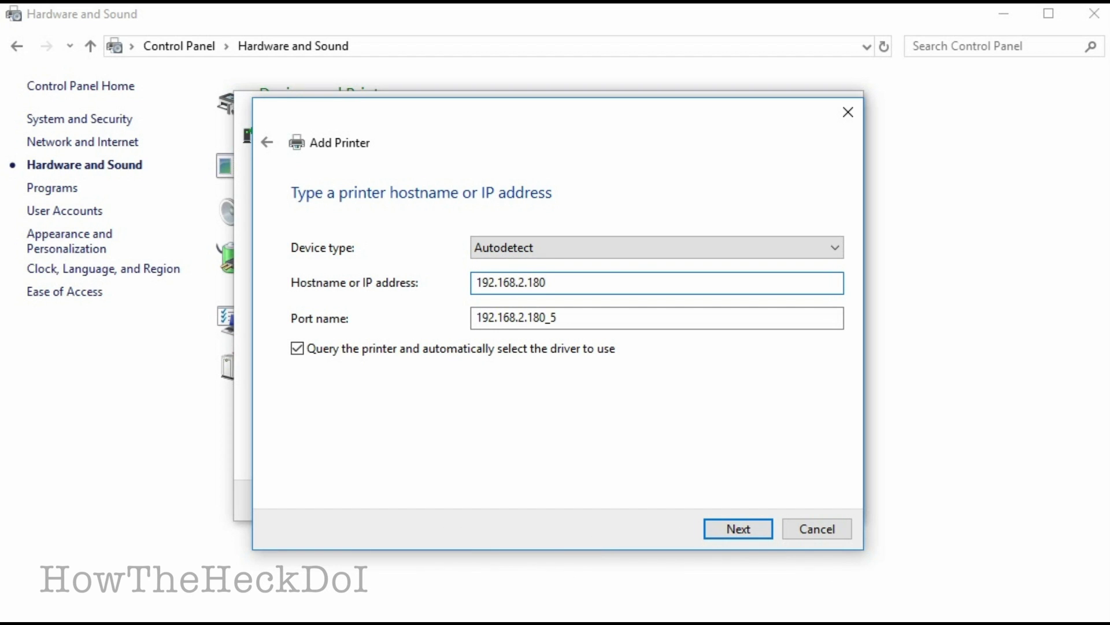
Pick the Hewlett Packard HP LaserJet Pro MFP M125-M126 PCLmS driver, keeping the installed version
{"action": "left_click", "coordinate": [729, 534]}
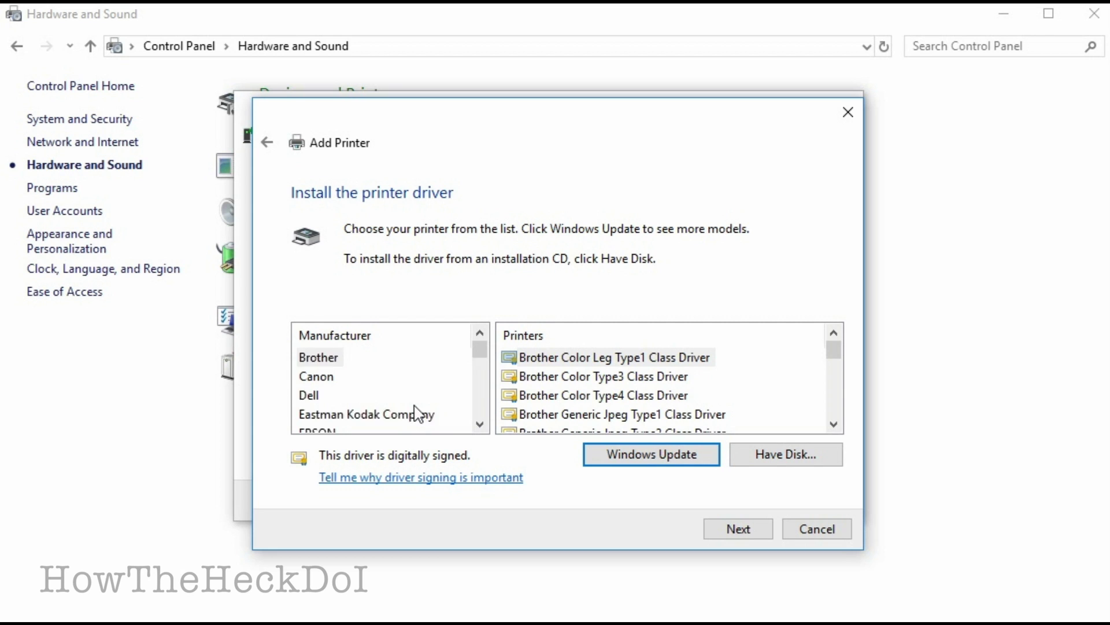
{"action": "scroll", "coordinate": [418, 414], "scroll_direction": "down", "scroll_amount": 3}
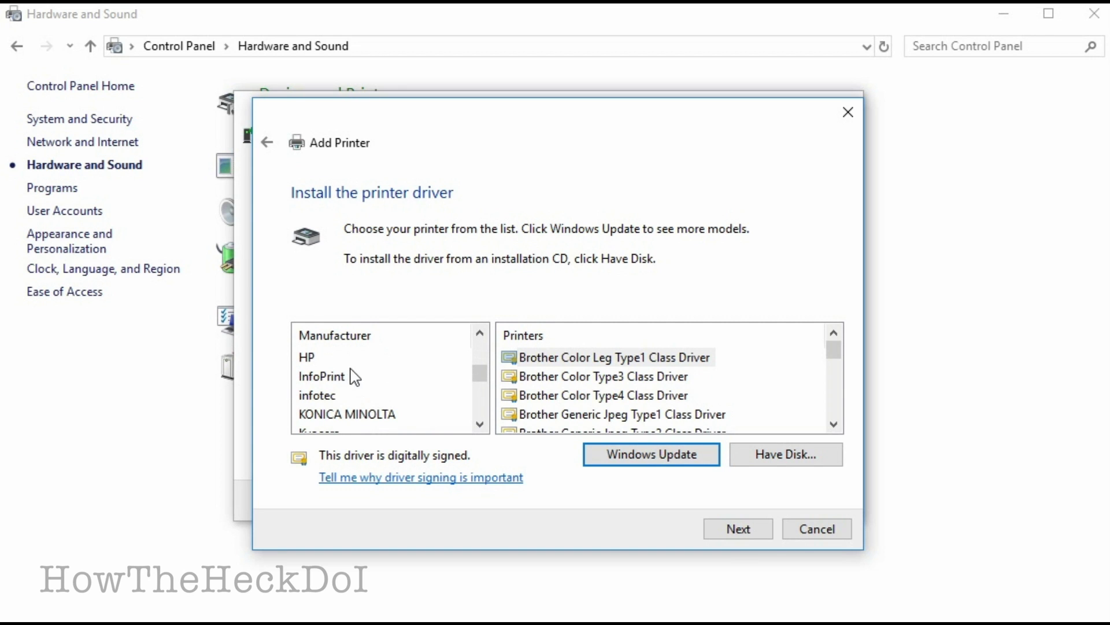
{"action": "scroll", "coordinate": [355, 385], "scroll_direction": "up", "scroll_amount": 1}
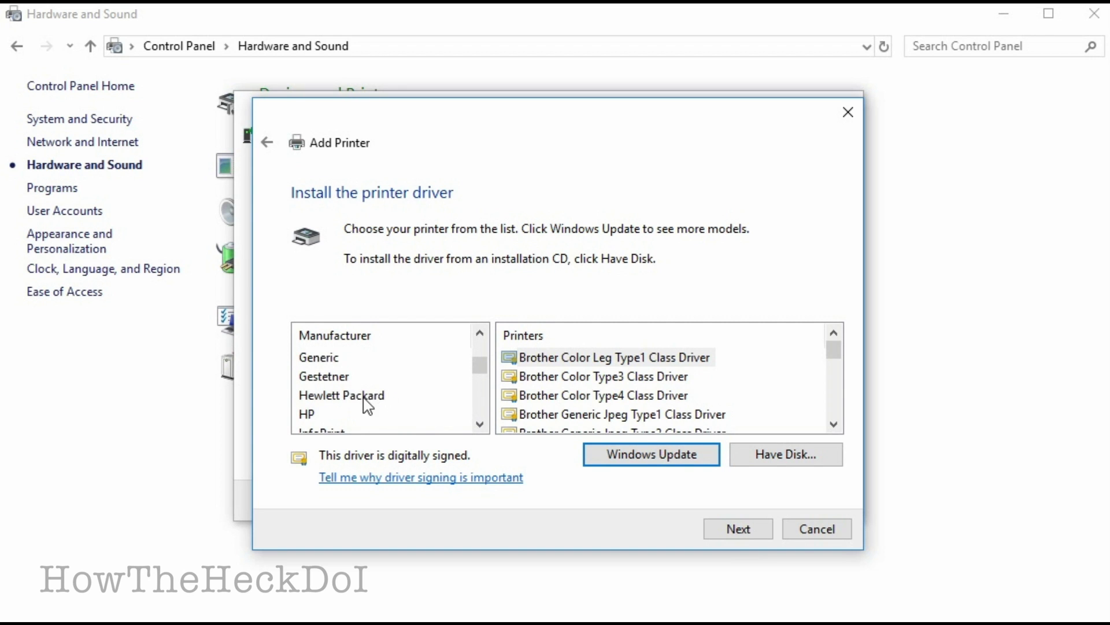
{"action": "left_click", "coordinate": [363, 397]}
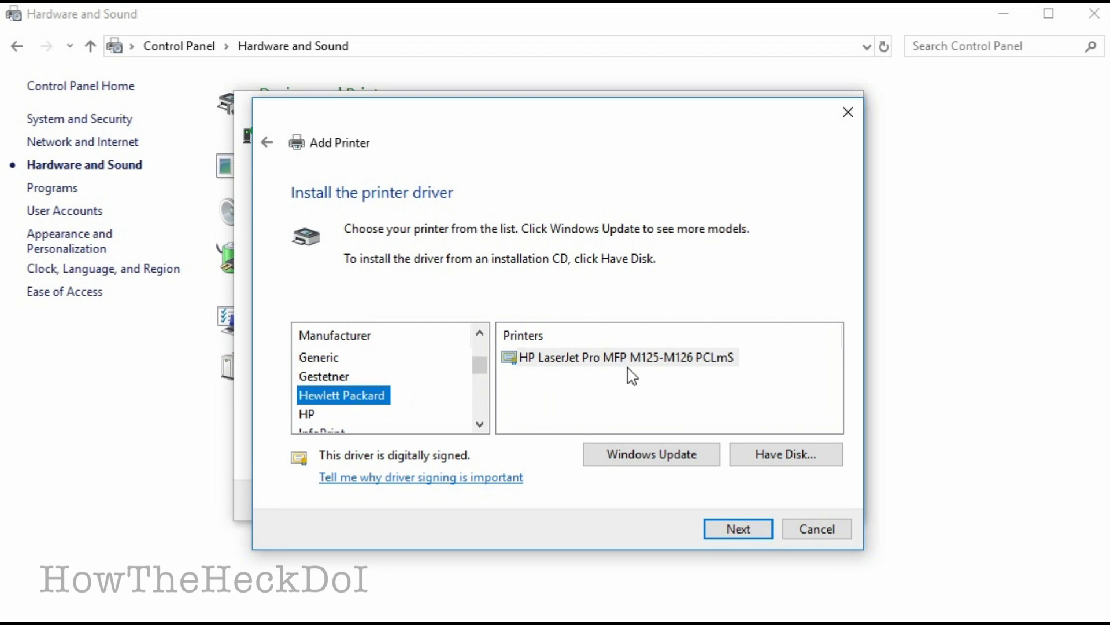
{"action": "left_click", "coordinate": [619, 359]}
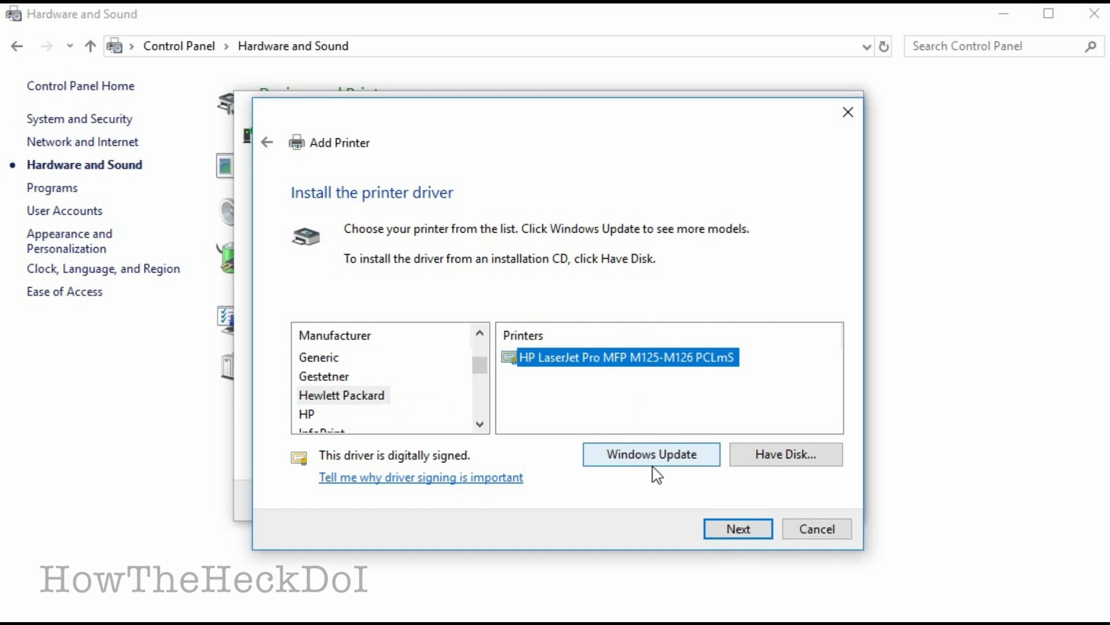
{"action": "left_click", "coordinate": [740, 530]}
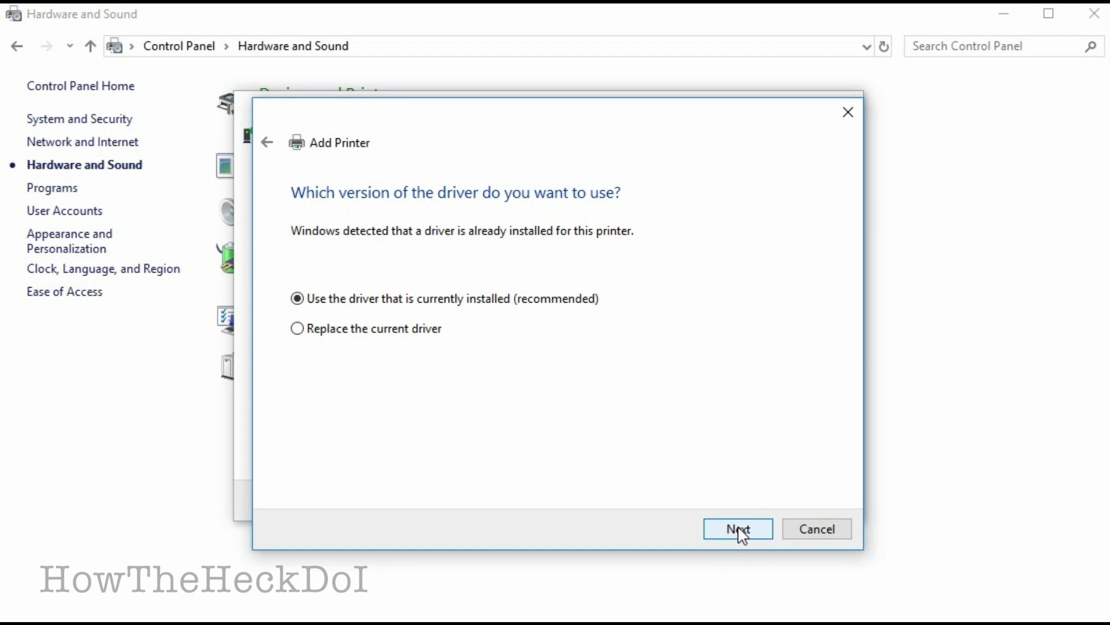
{"action": "left_click", "coordinate": [742, 531]}
Name the printer 'HP LaserJet Pro MFP M125-M126 Wireless', install it, and print a test page
{"action": "type", "text": "Wireless"}
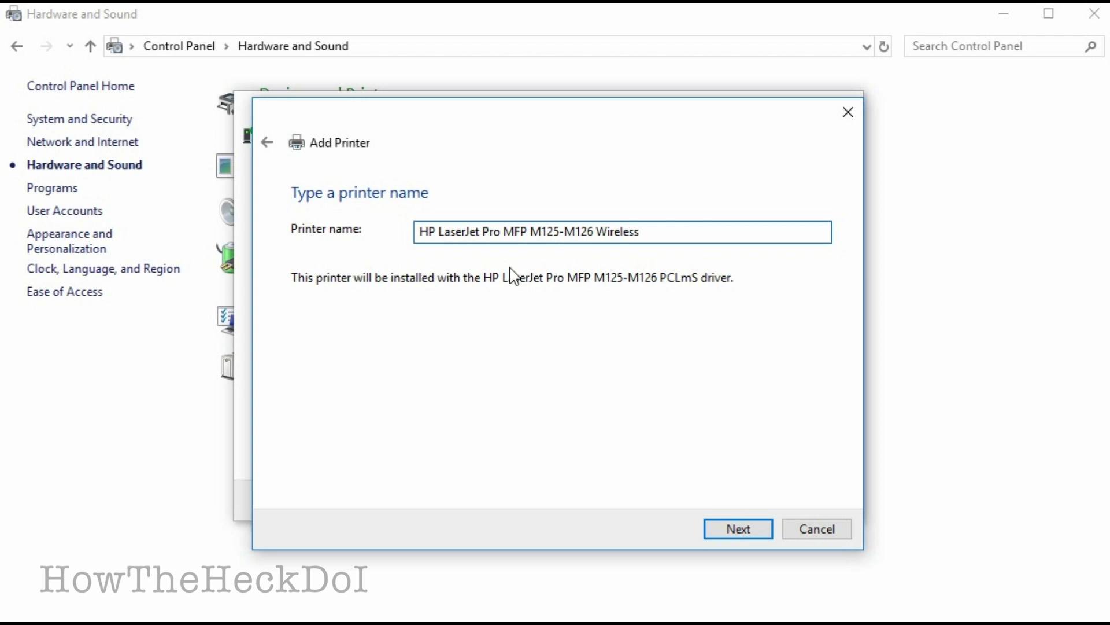
{"action": "left_click", "coordinate": [732, 530]}
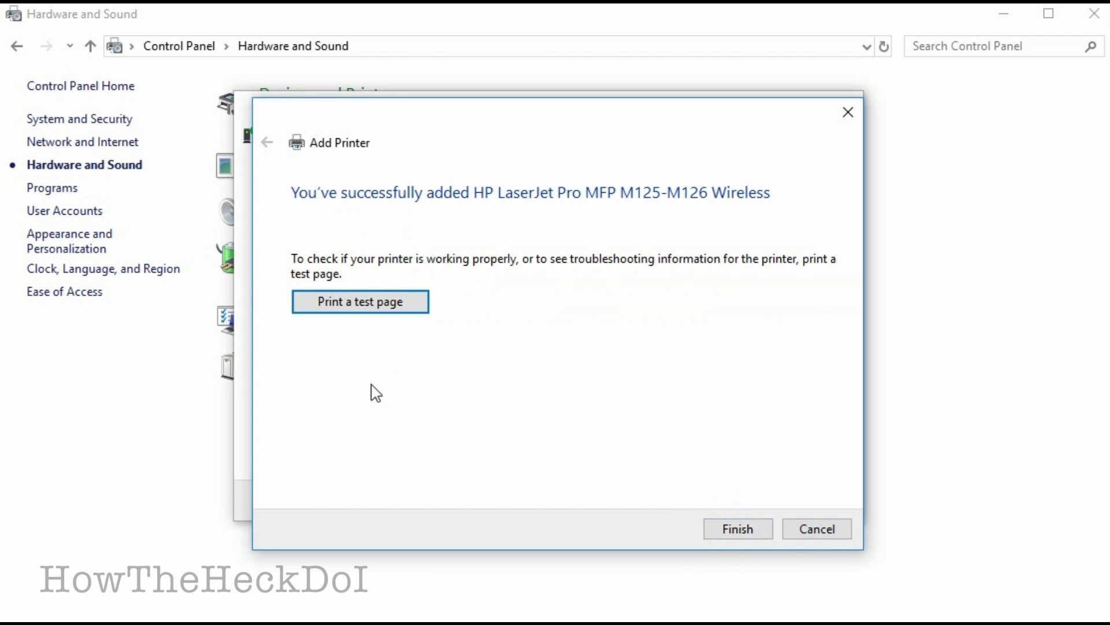
{"action": "left_click", "coordinate": [336, 302]}
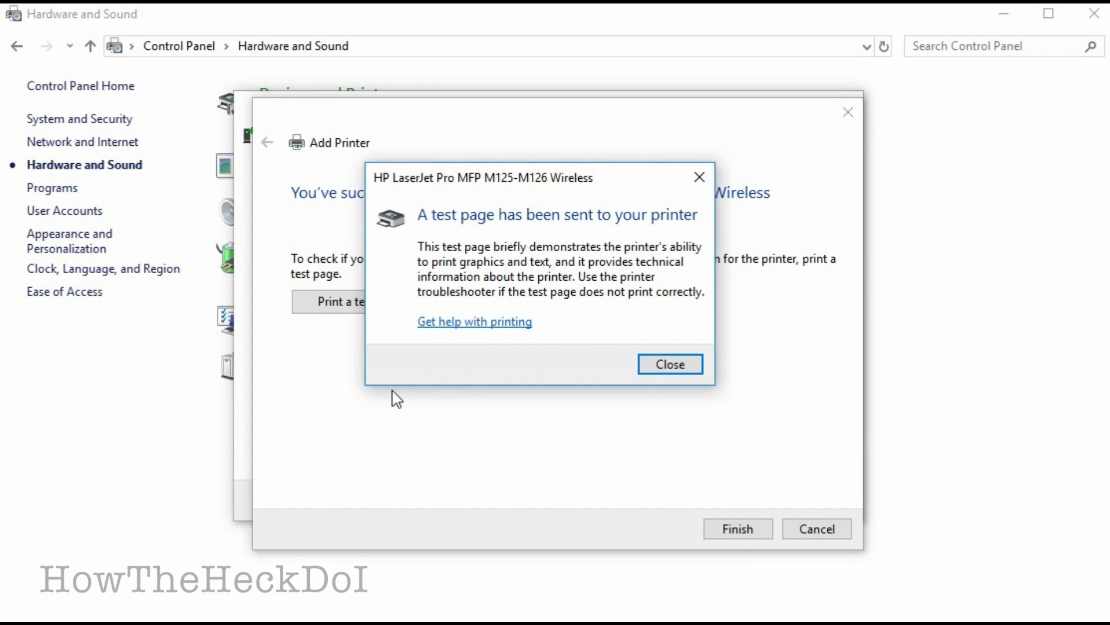
{"action": "left_click", "coordinate": [669, 364]}
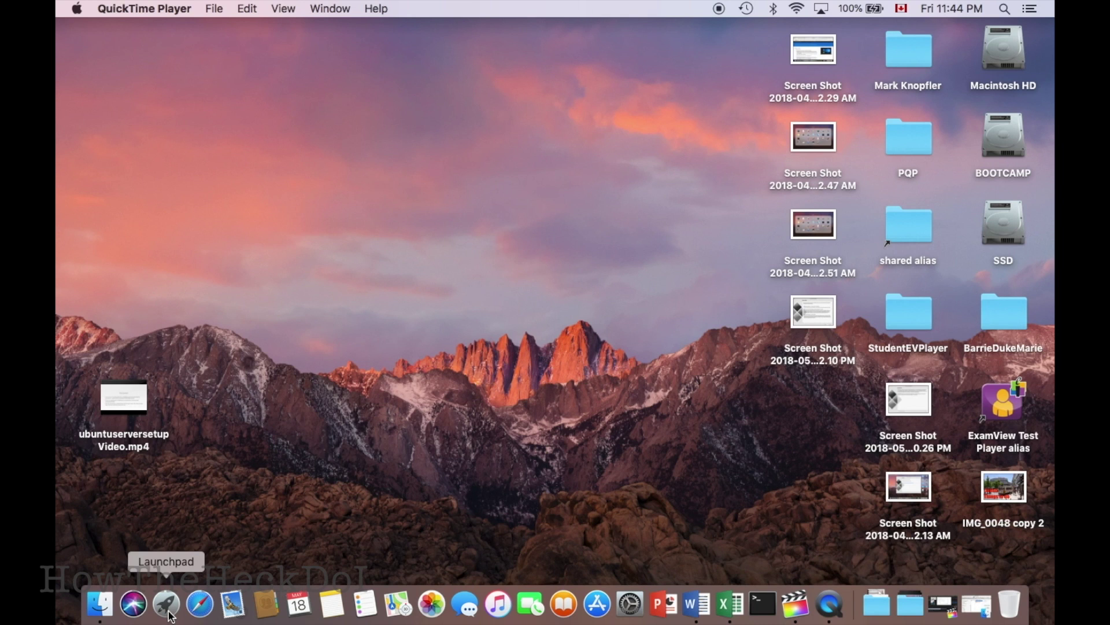
Launch System Preferences from the Dock
{"action": "left_click", "coordinate": [635, 607]}
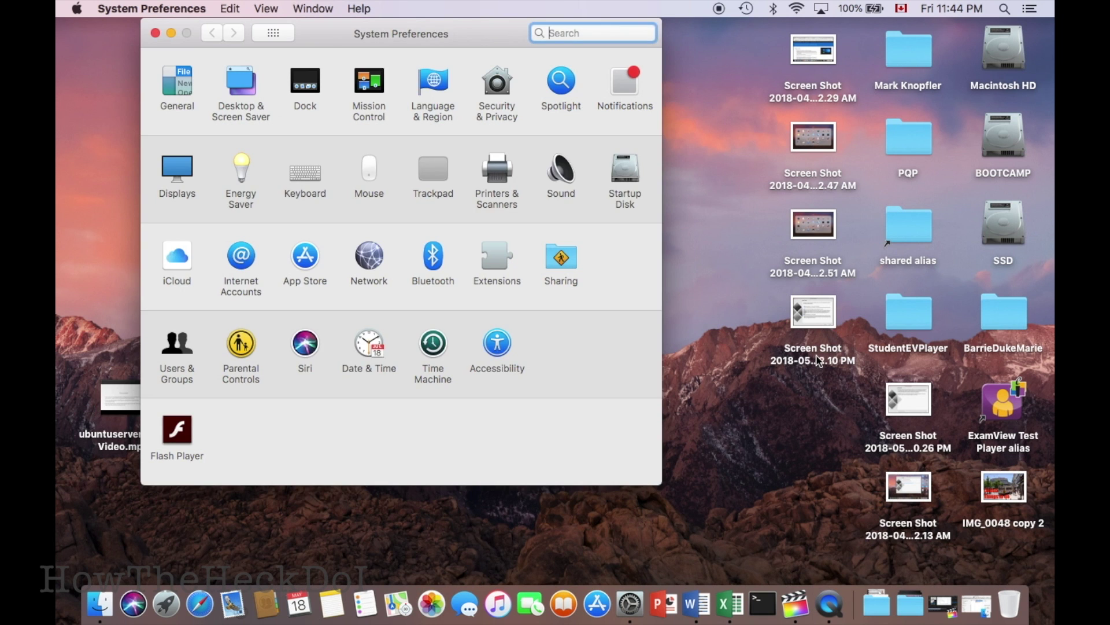
Open Printers & Scanners and unlock it with the administrator's user name and password
{"action": "left_click", "coordinate": [499, 168]}
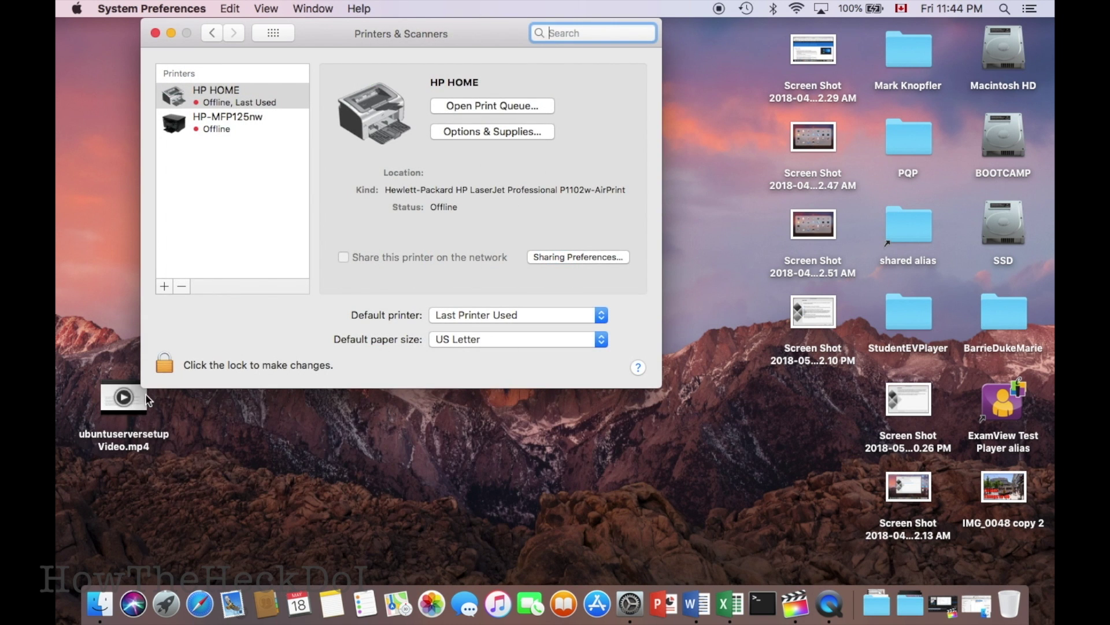
{"action": "left_click", "coordinate": [163, 364]}
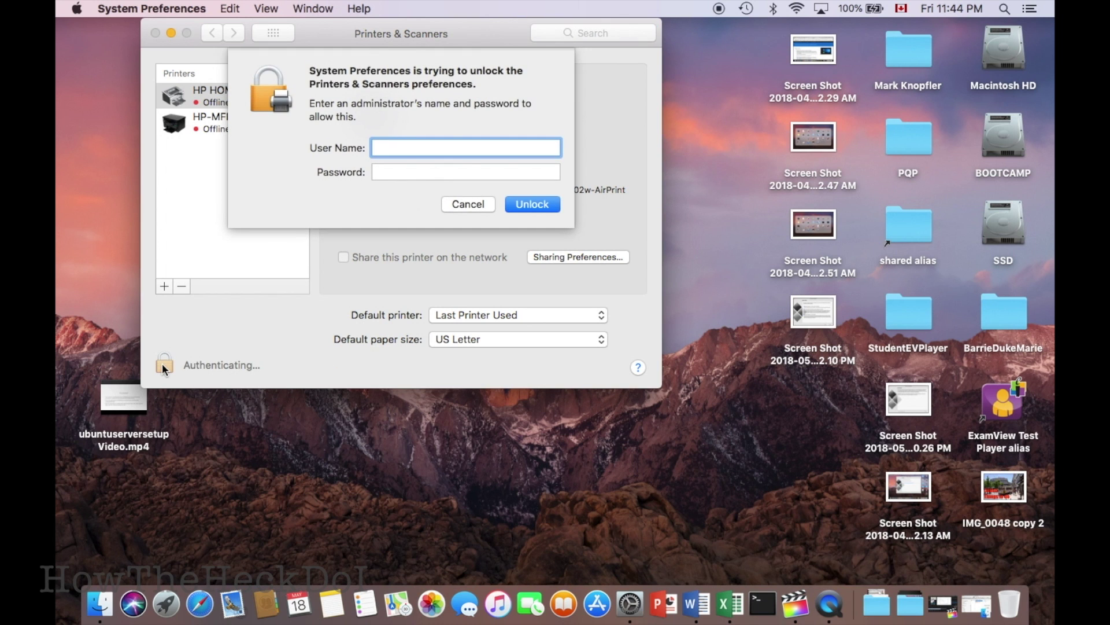
{"action": "key", "text": "Tab"}
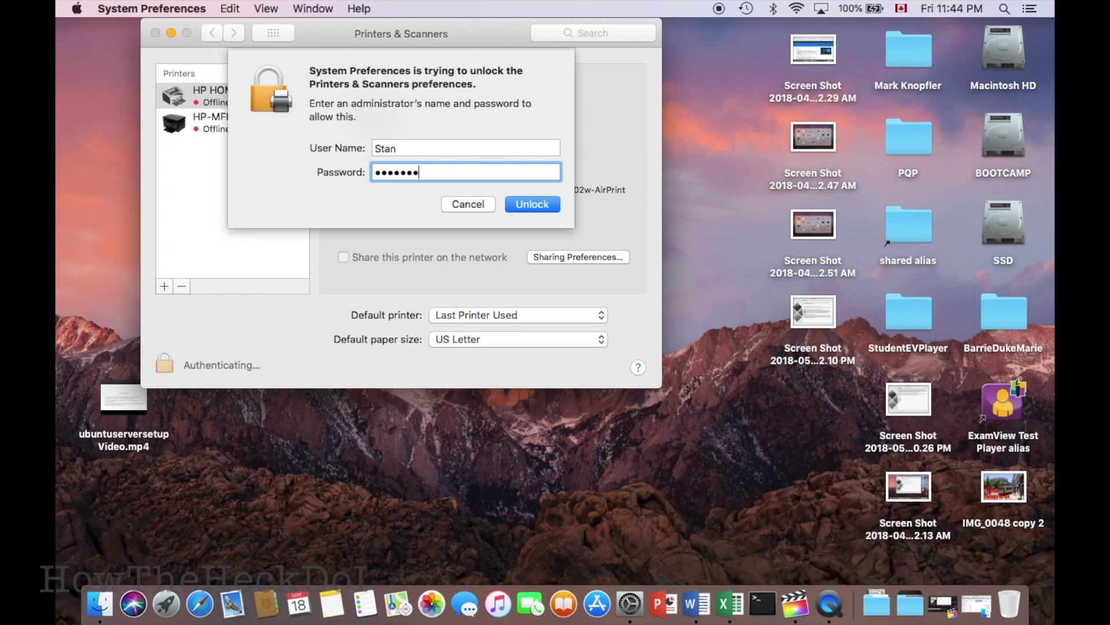
{"action": "key", "text": "Return"}
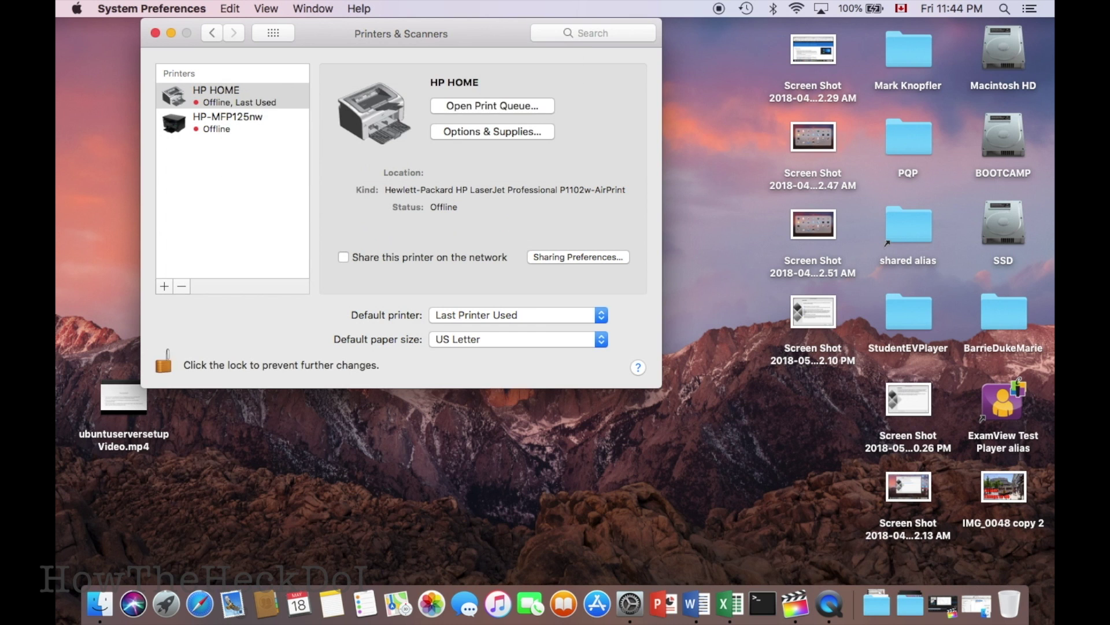
Add the Bonjour-discovered HP LaserJet Pro MFP M125nw to this Mac using AirPrint
{"action": "left_click", "coordinate": [164, 286]}
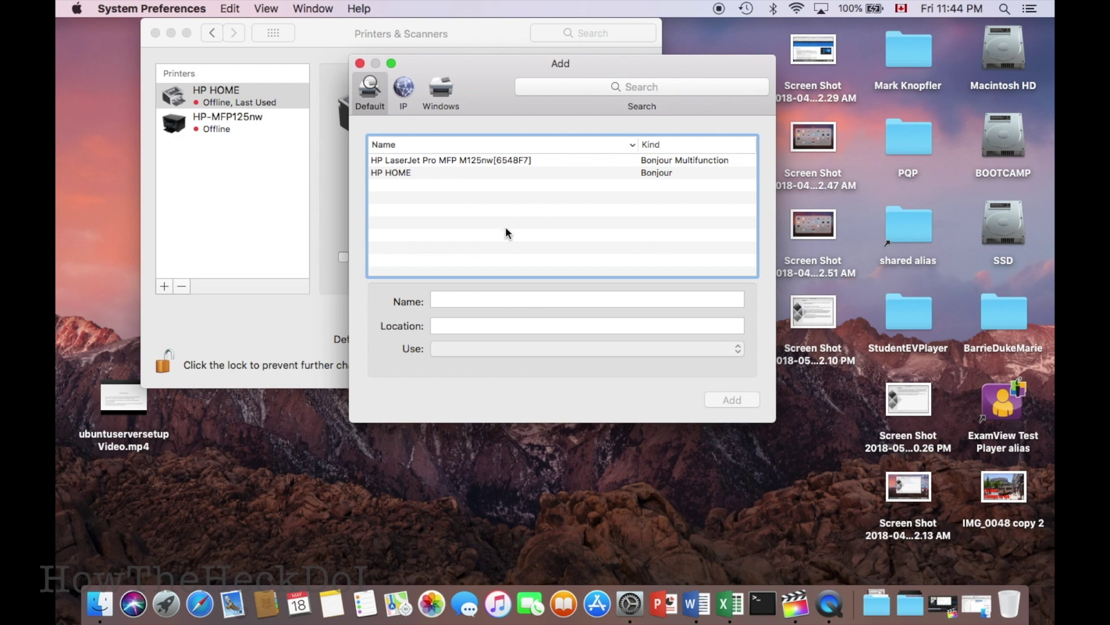
{"action": "left_click", "coordinate": [466, 158]}
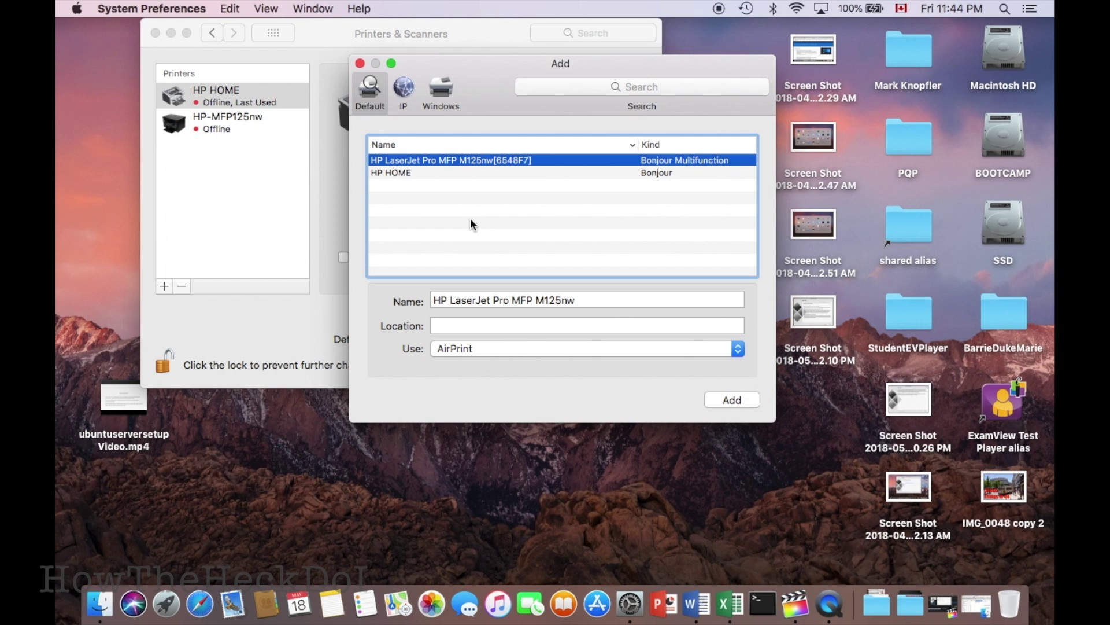
{"action": "left_click", "coordinate": [732, 400]}
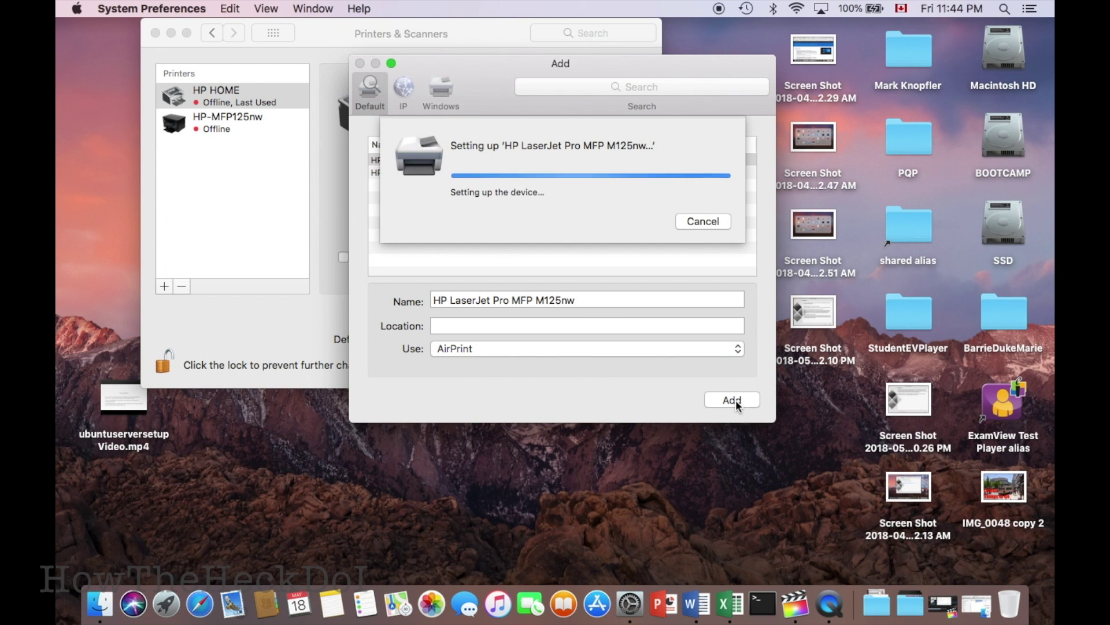